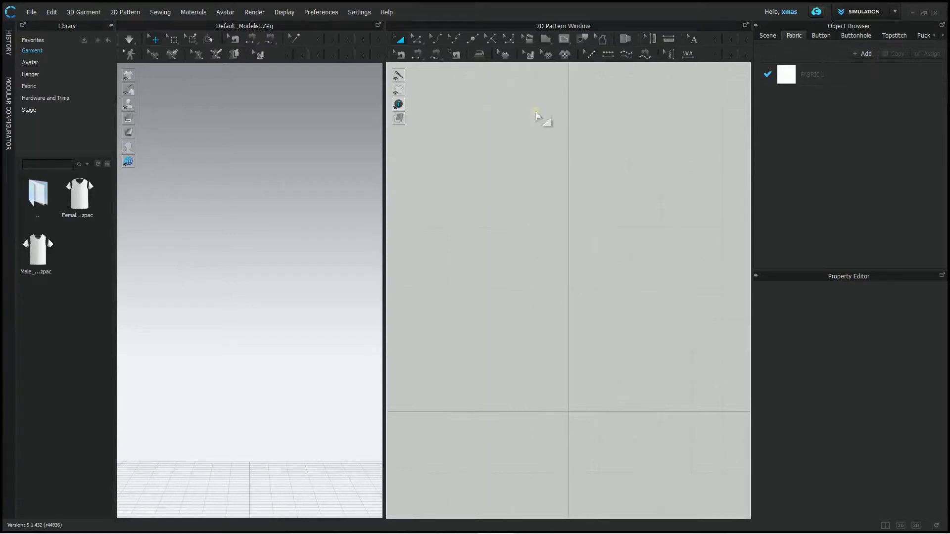
Step: Create a rectangular pattern piece 10 in wide and 10 in high in the 2D pattern space
left_click(546, 40)
left_click(556, 66)
left_click(513, 332)
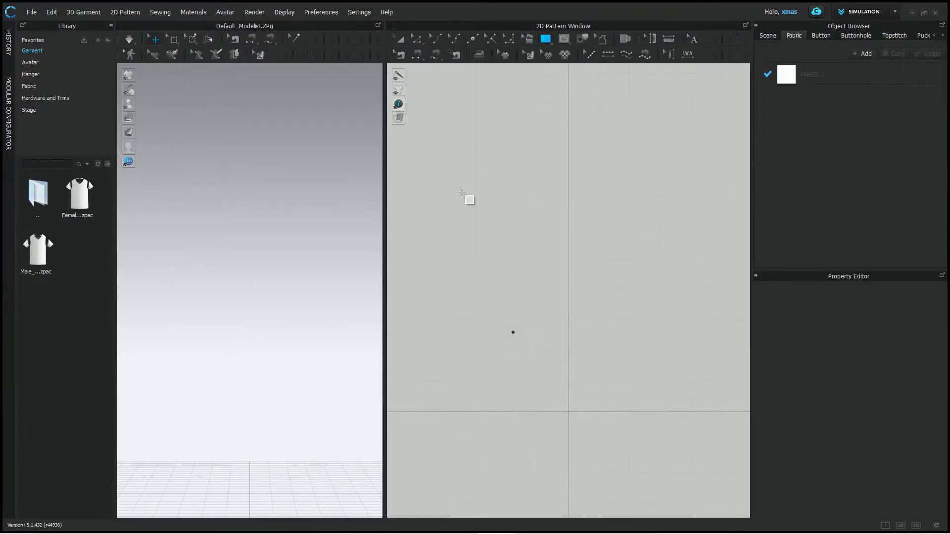
left_click(462, 192)
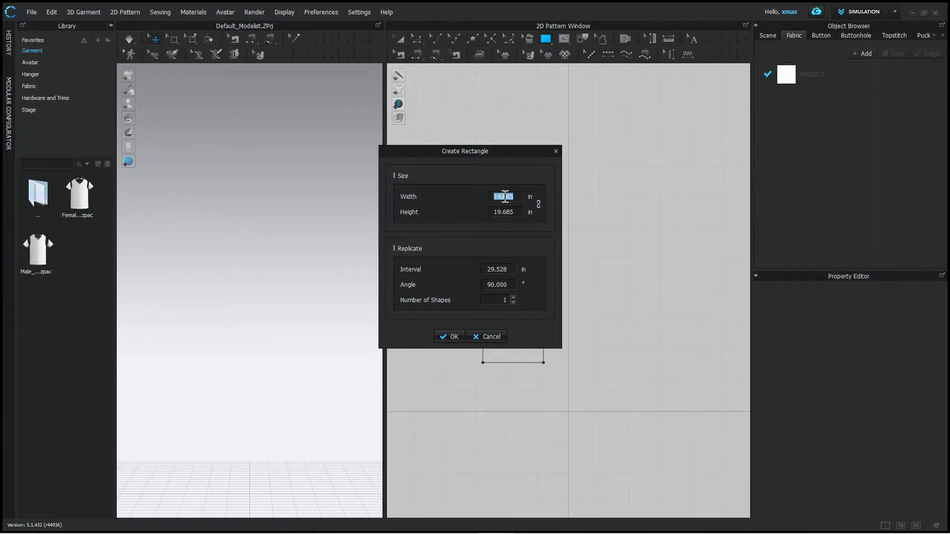
type("10")
left_click(506, 213)
type("10")
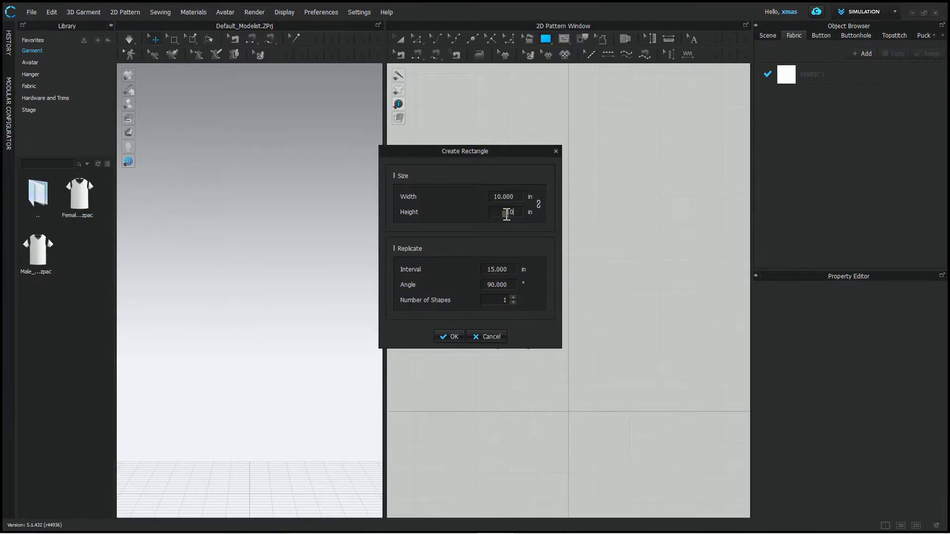
left_click(449, 338)
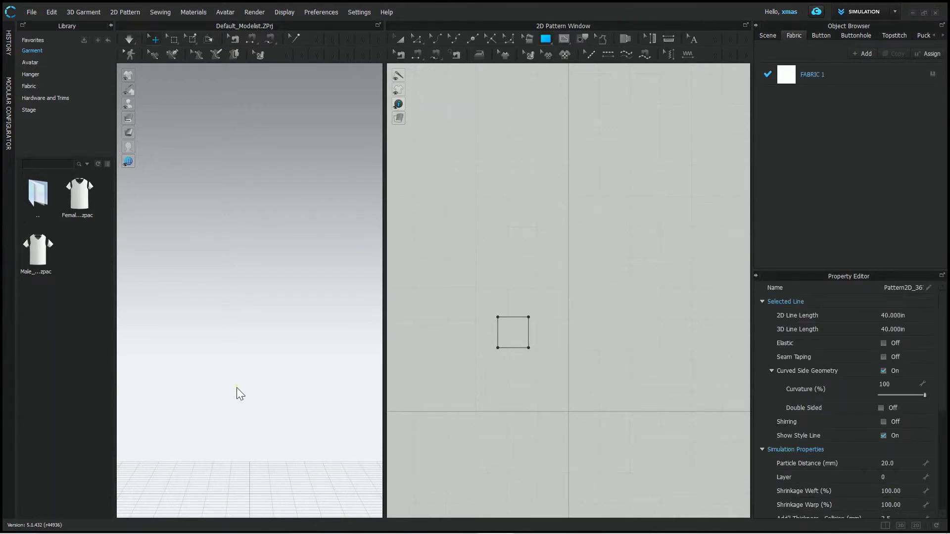
Step: Move the square pattern piece onto the vertical centre axis, just above the horizontal axis in the 2D pattern space
key("a")
left_click_drag(518, 331, 574, 388)
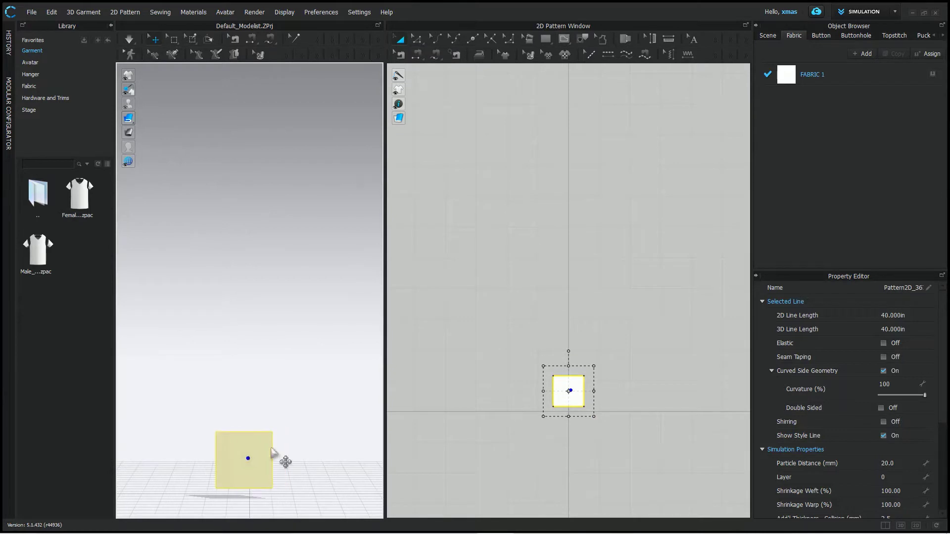
mouse_move(271, 449)
right_mouse_down()
mouse_move(212, 460)
mouse_move(277, 460)
right_mouse_up()
scroll(251, 470, "down", 5)
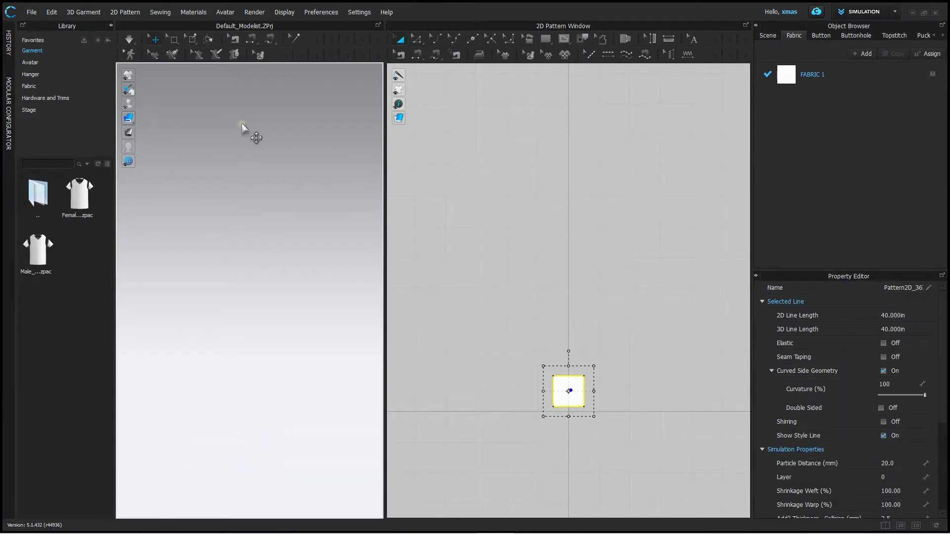
left_click_drag(242, 127, 272, 310)
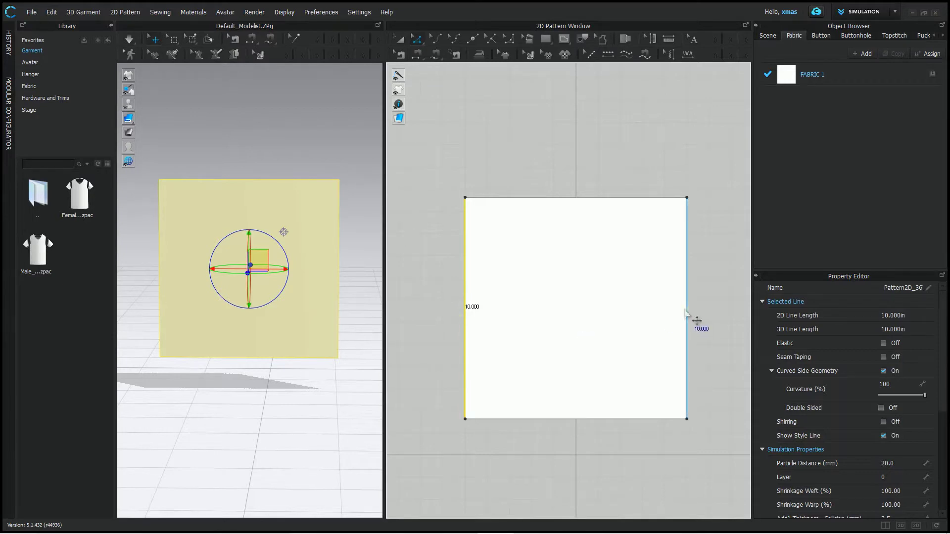
Step: Distribute four internal lines evenly between the square's left and right edges, with a 2 in offset
left_click(686, 311, "shift")
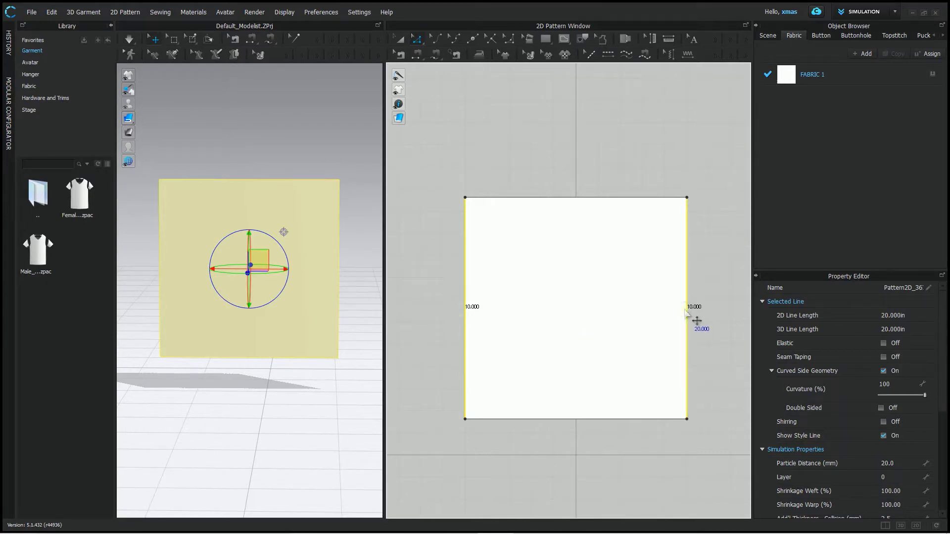
right_click(685, 311)
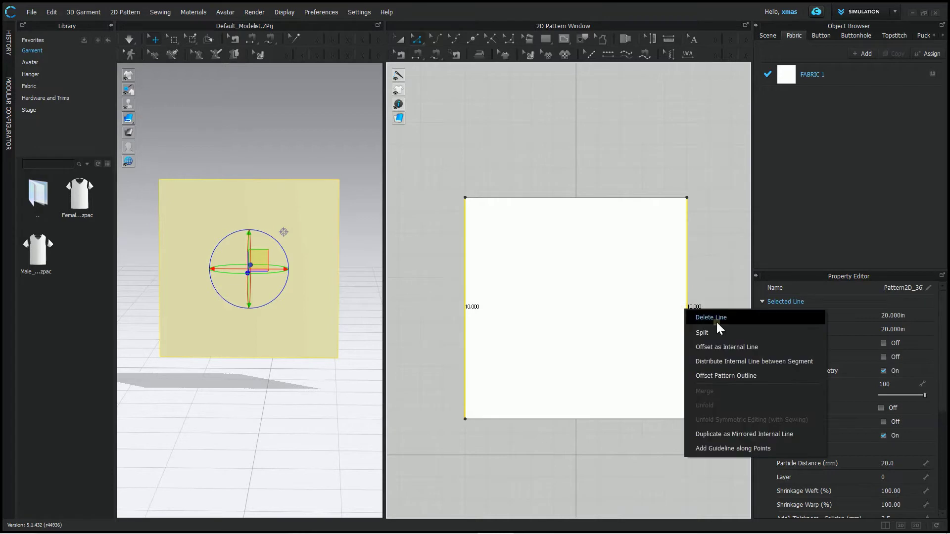
left_click(737, 363)
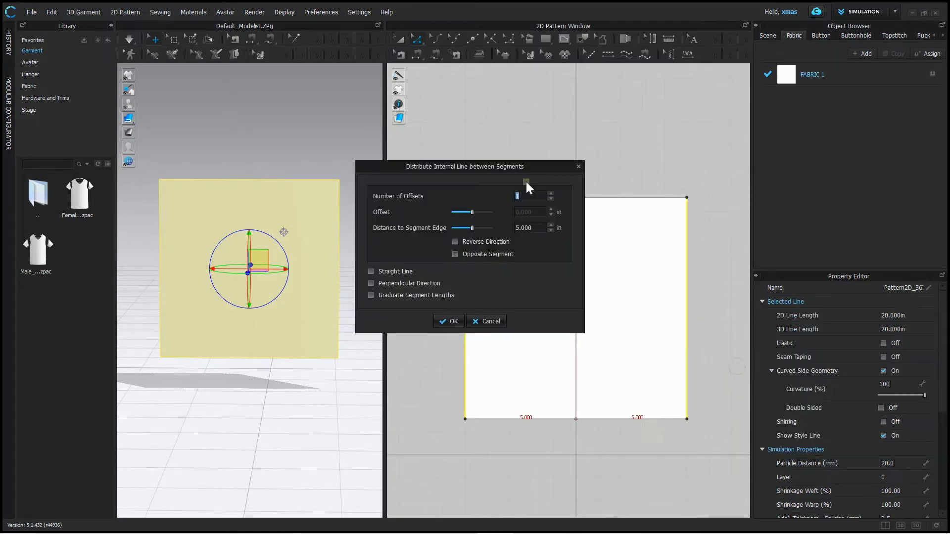
left_click_drag(526, 176, 399, 162)
left_click(426, 191)
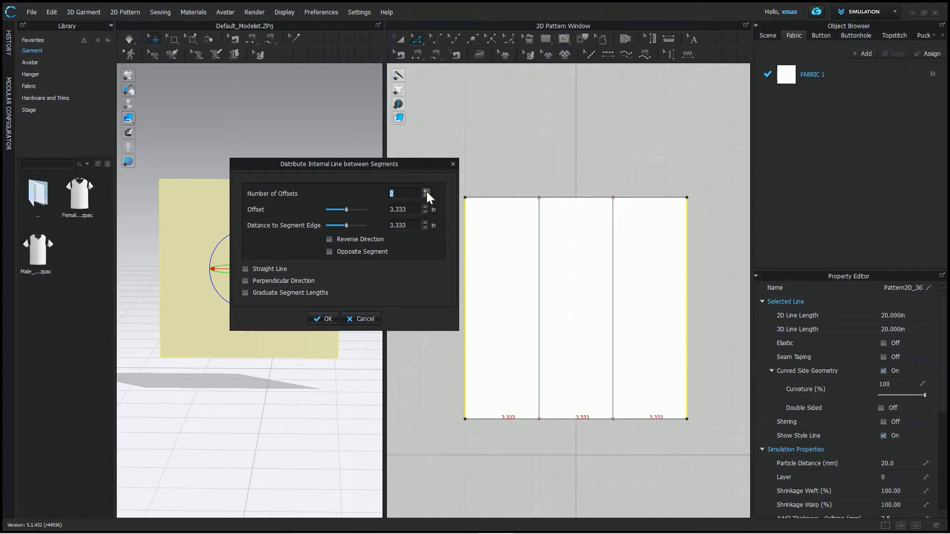
left_click(426, 191)
left_click(426, 191)
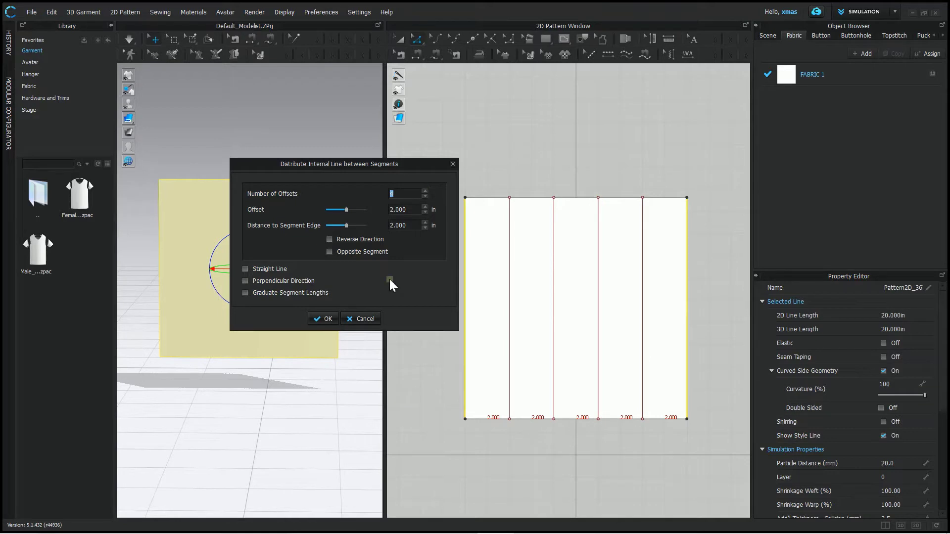
left_click(328, 321)
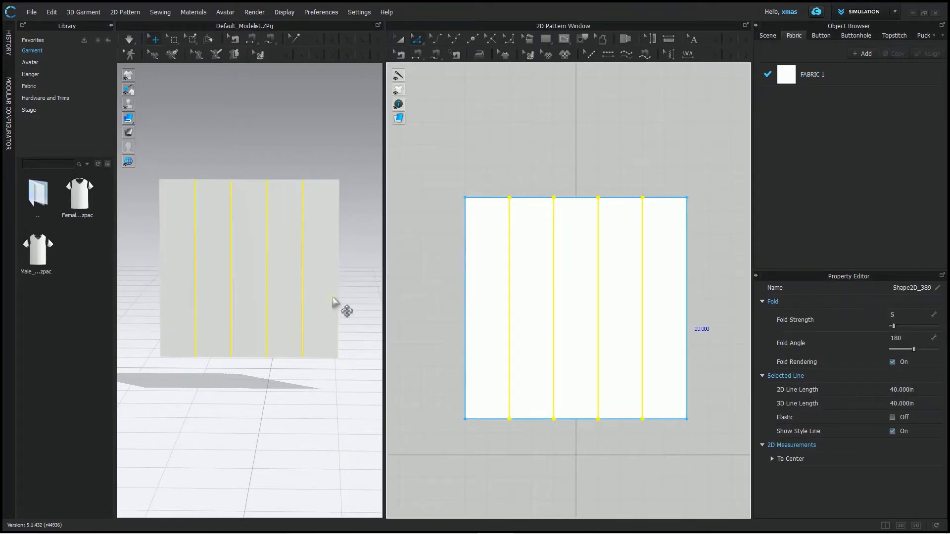
Step: Pin a strip of mesh along the square's upper edge in the 3D view, covering most of the first four sections
key("space")
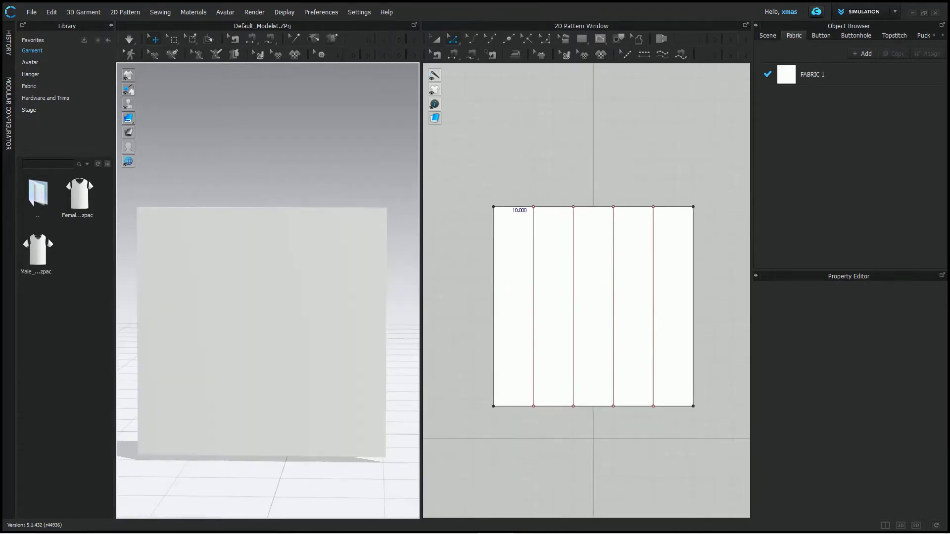
mouse_move(235, 283)
right_mouse_down()
mouse_move(268, 293)
mouse_move(242, 293)
right_mouse_up()
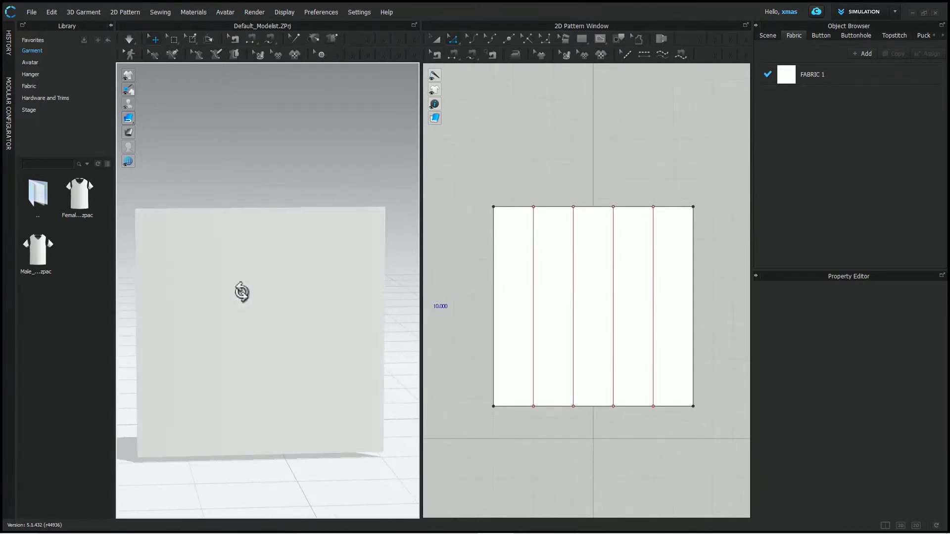
left_click(193, 39)
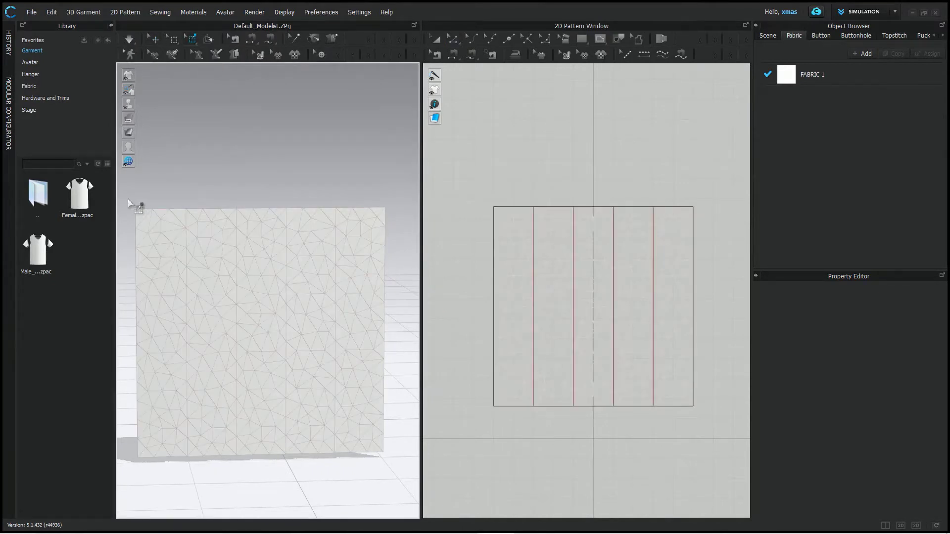
left_click_drag(129, 204, 343, 253)
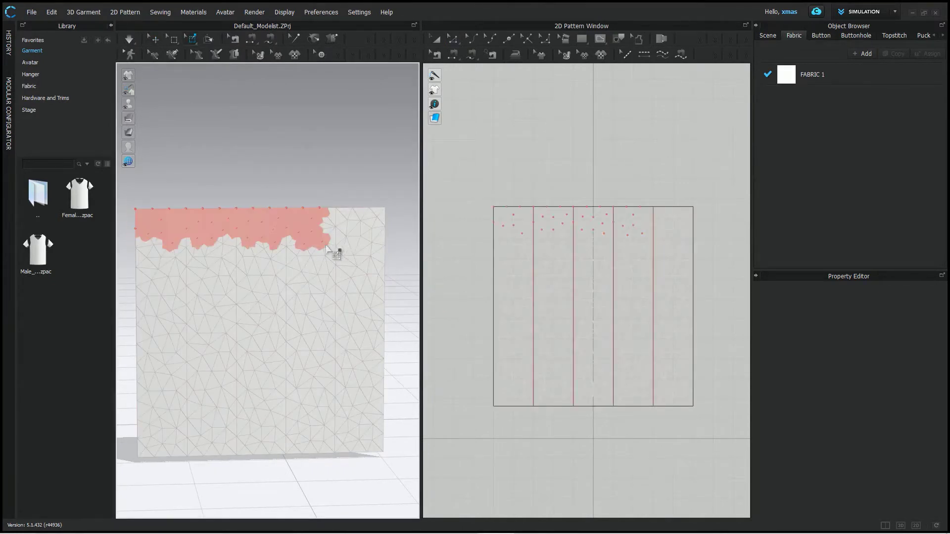
Step: Select the square's rightmost internal line and start the simulation
key("q")
right_click(285, 320)
left_click(331, 130)
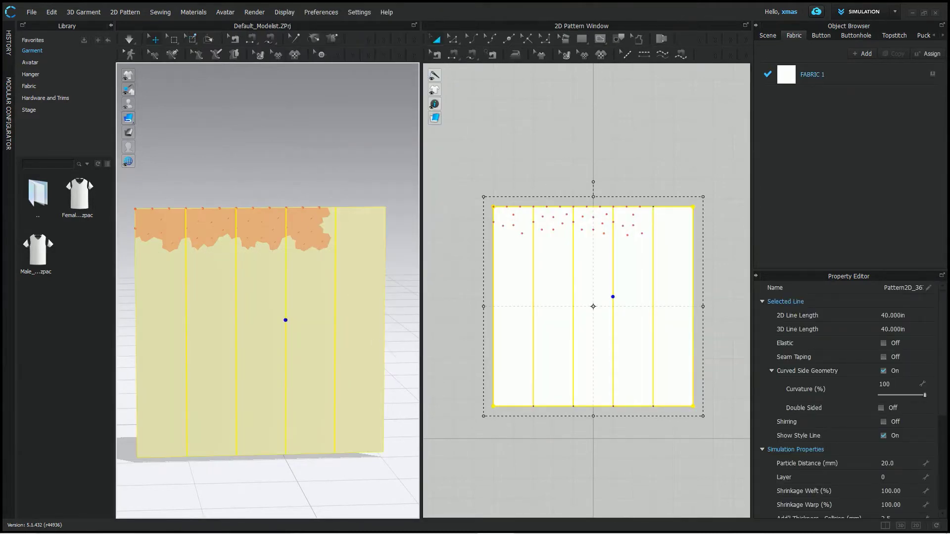
right_click_drag(373, 337, 348, 344)
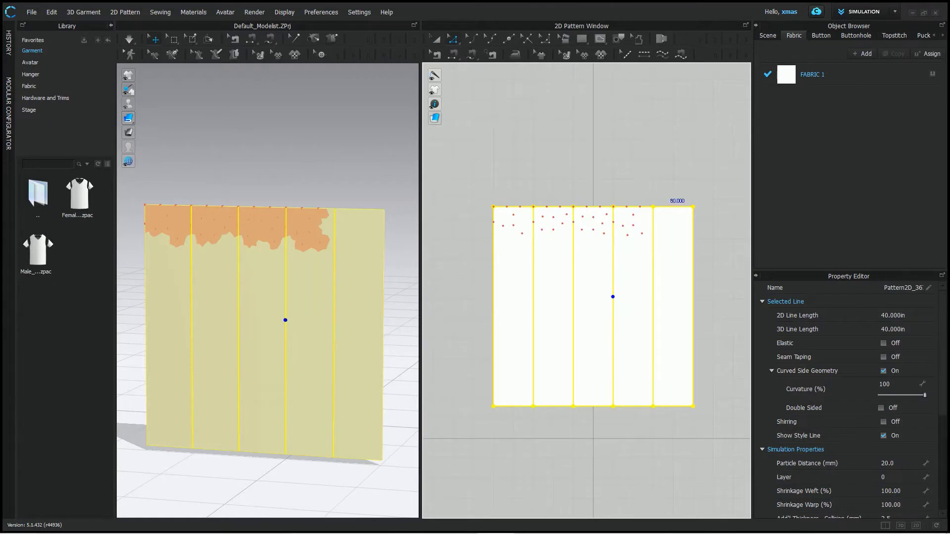
key("z")
left_click(653, 299)
key("space")
right_click_drag(376, 166, 328, 280)
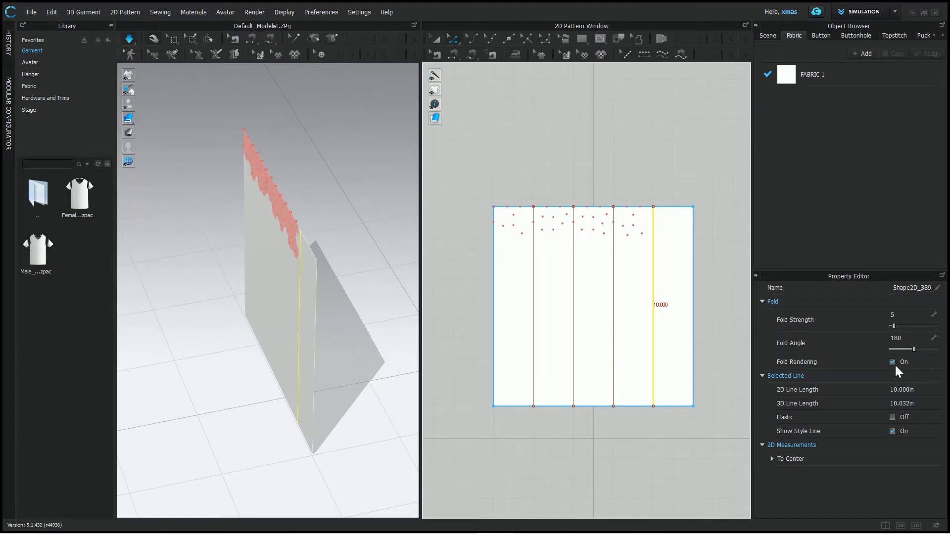
Step: Set the rightmost internal line's fold angle to 0 and inspect the fold from above in the 3D view
left_click(911, 338)
type("0")
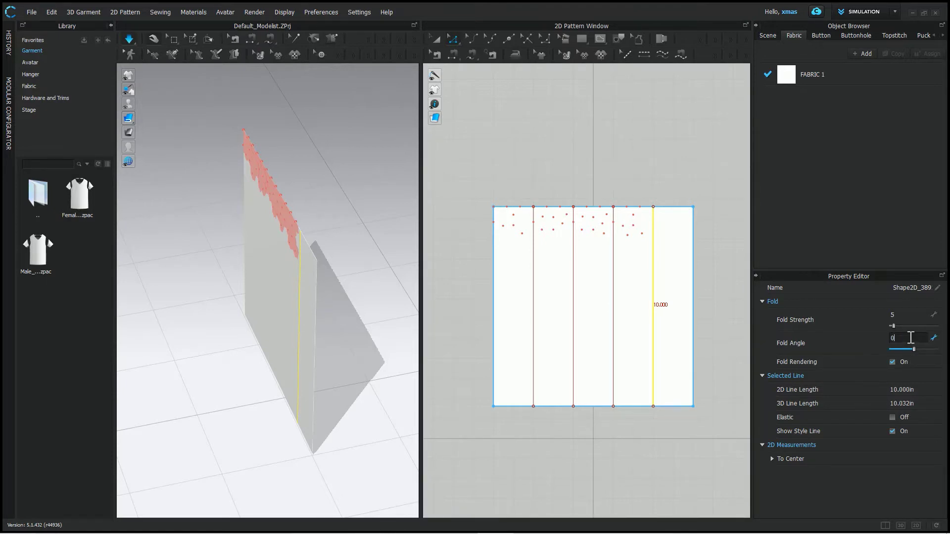
key("Return")
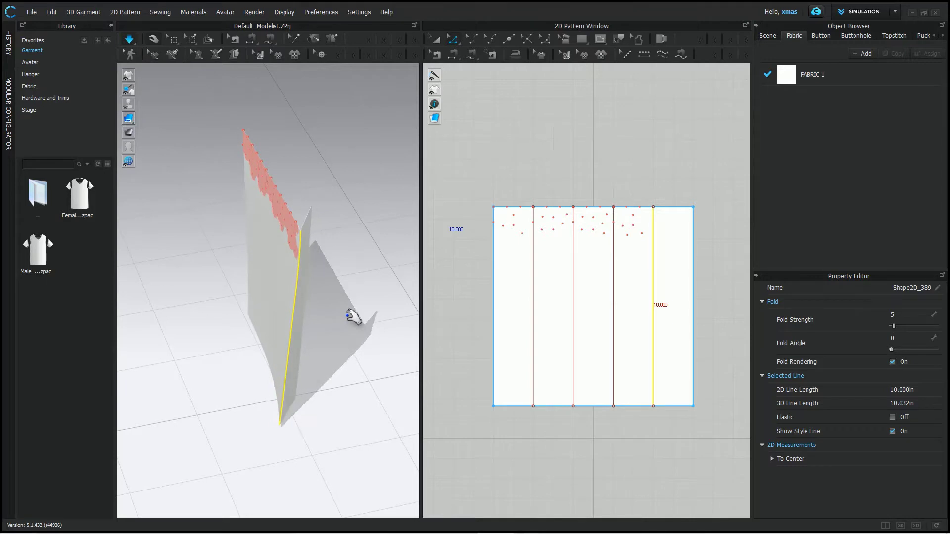
right_click_drag(372, 322, 338, 266)
right_click_drag(328, 229, 222, 373)
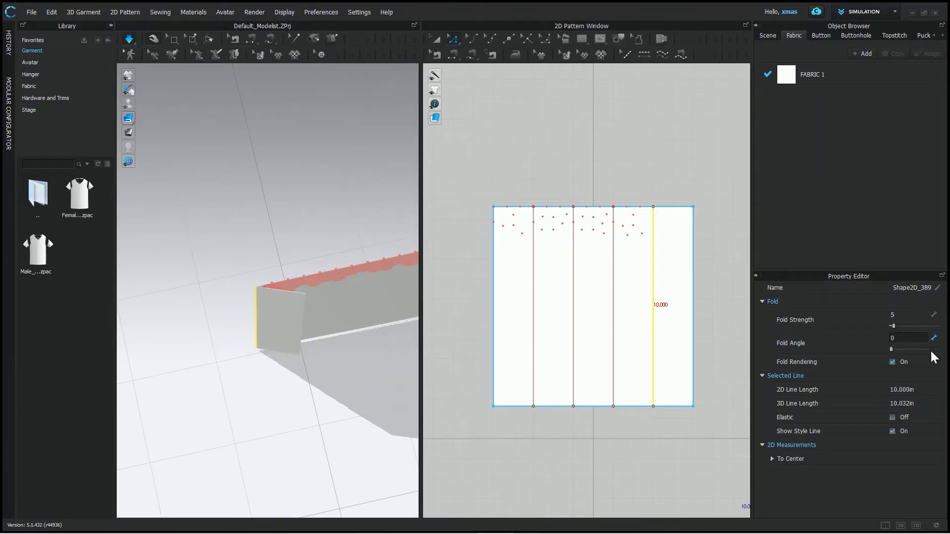
Step: Set the rightmost internal line's fold angle to 360
double_click(904, 335)
type("360")
key("Return")
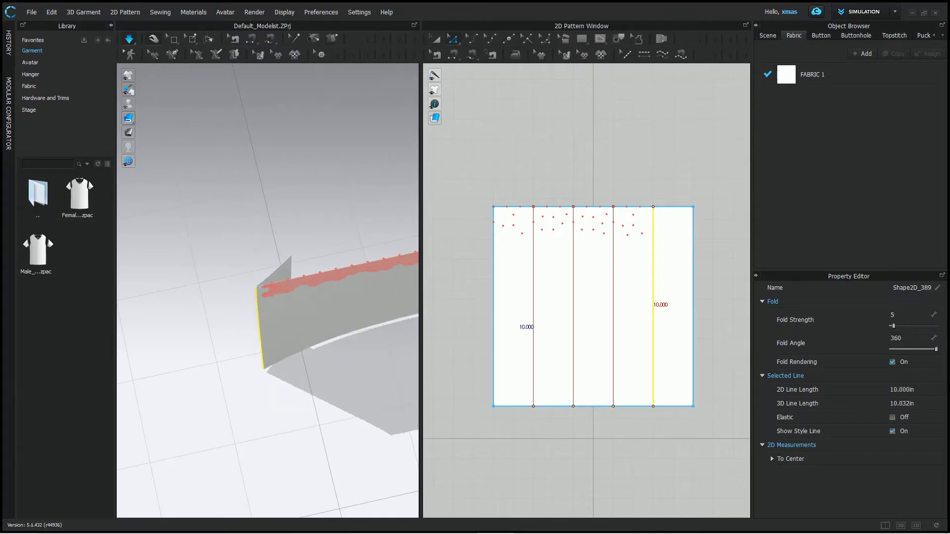
Step: Lower the rightmost internal line's fold angle to 90 and check the folded section from the front
left_click(936, 350)
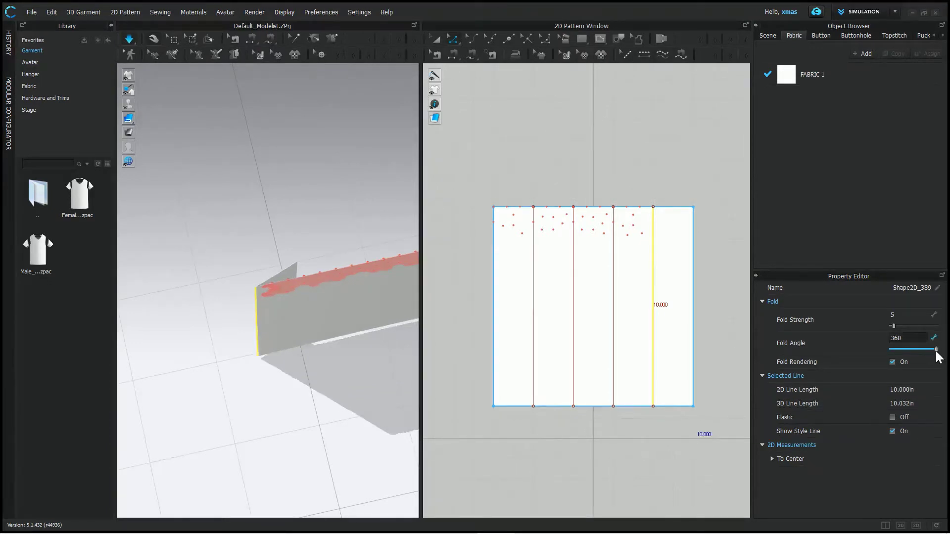
left_click_drag(936, 351, 899, 355)
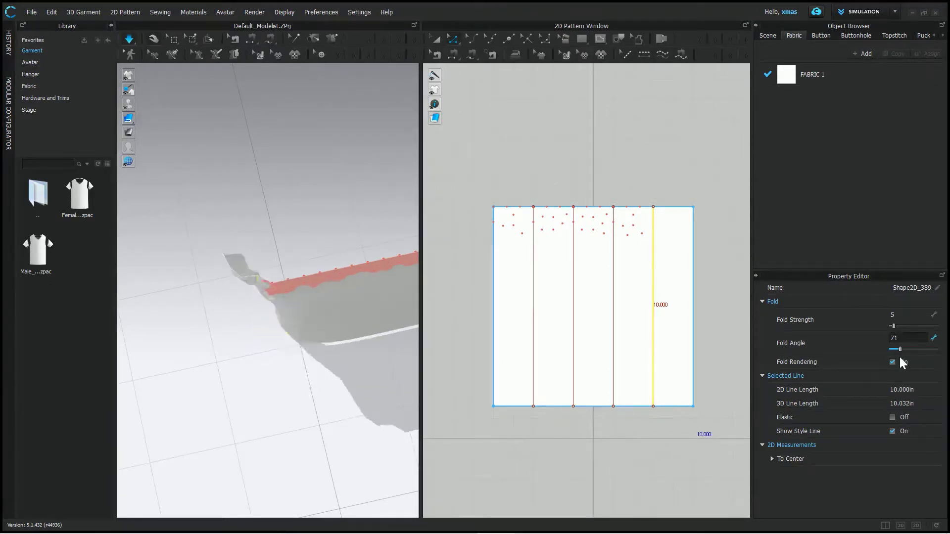
mouse_move(899, 357)
left_mouse_down()
mouse_move(885, 357)
mouse_move(901, 359)
left_mouse_up()
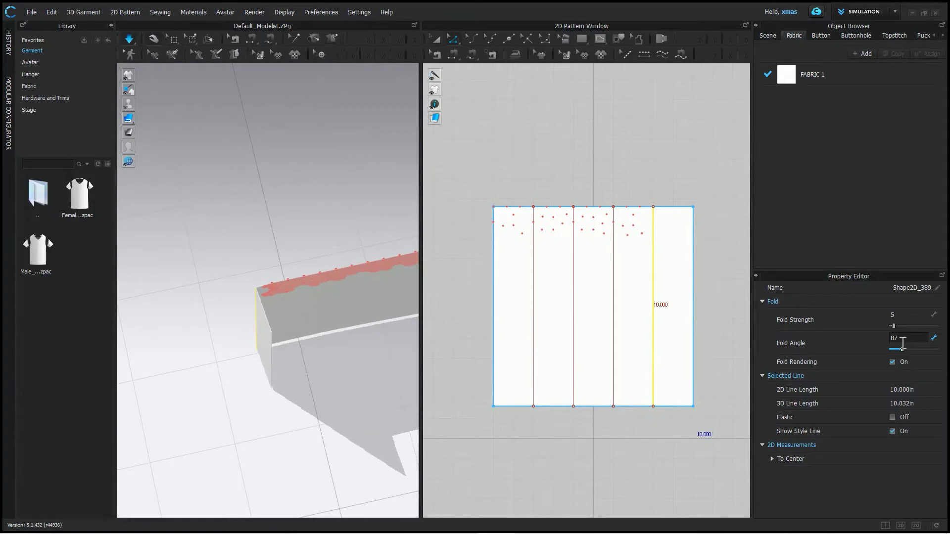
double_click(903, 341)
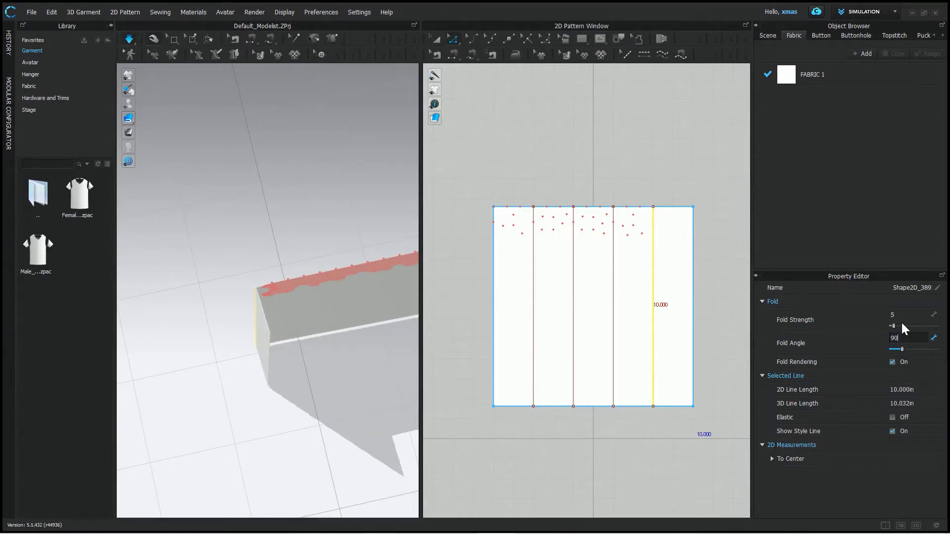
key("Return")
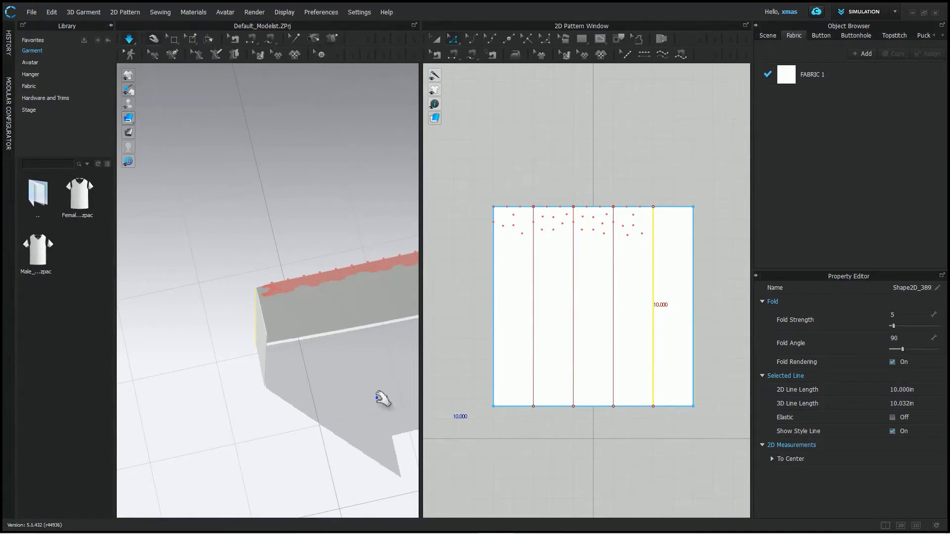
right_click_drag(381, 399, 368, 347)
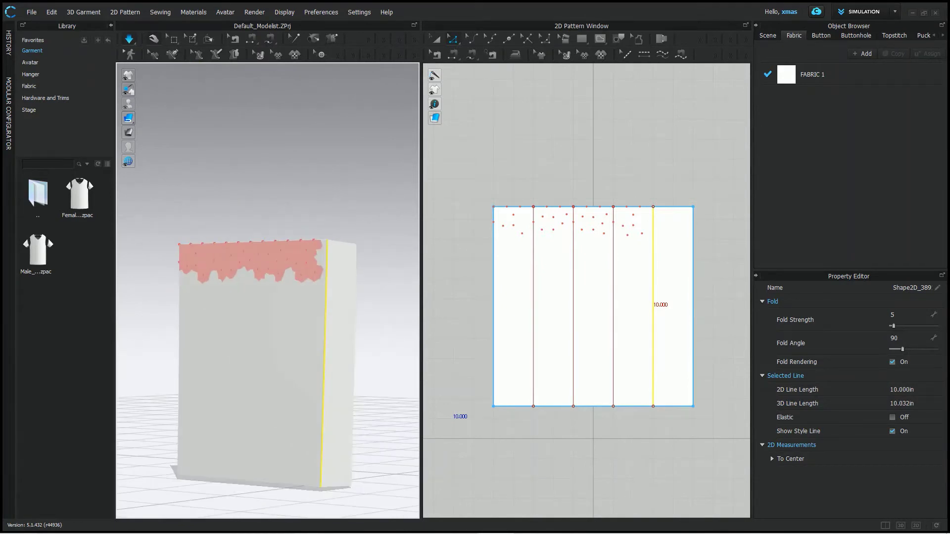
Step: Switch Fold Rendering off for the rightmost internal line to inspect its crease, and switch it back on
left_click(894, 362)
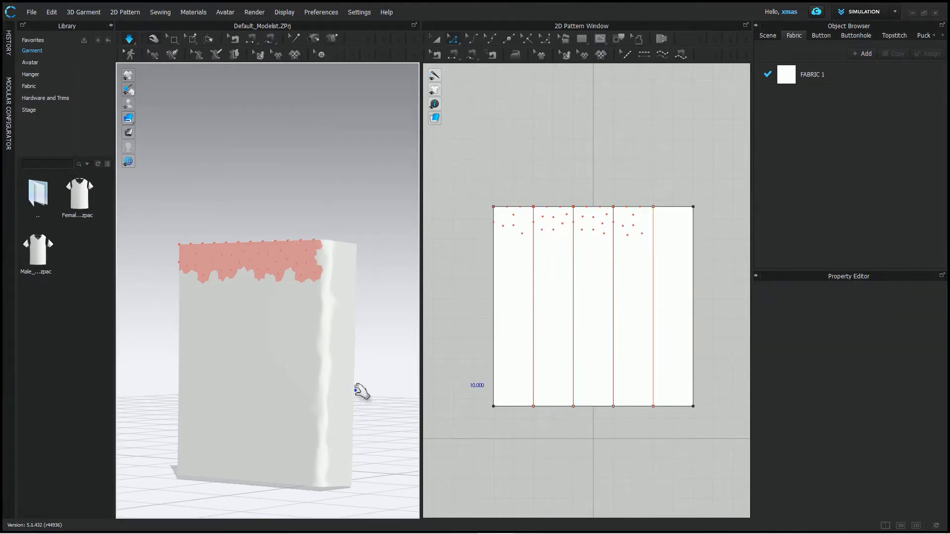
right_click_drag(356, 392, 386, 389)
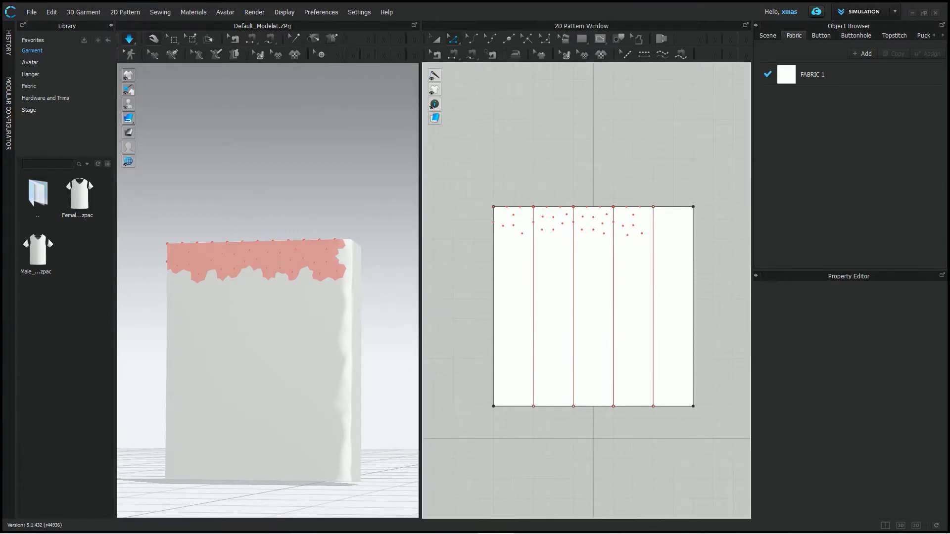
left_click(654, 307)
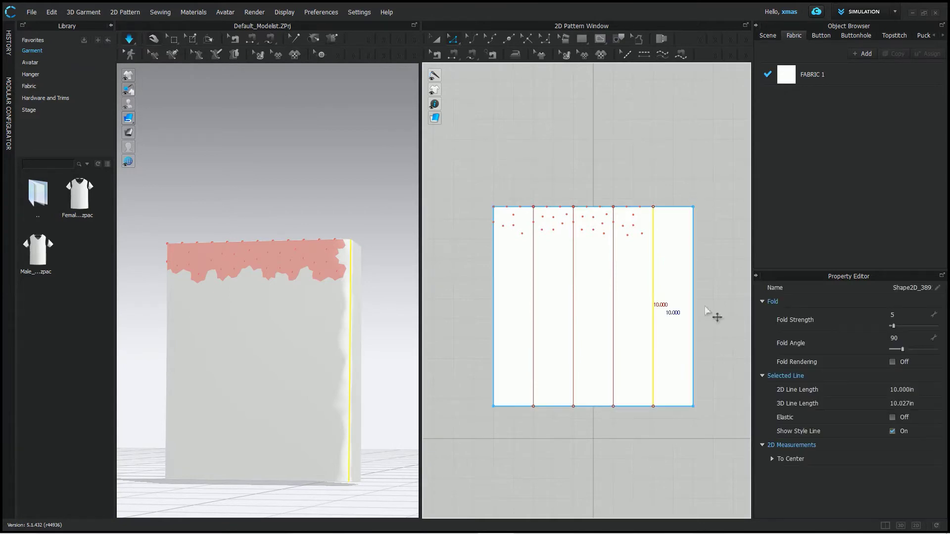
left_click(893, 361)
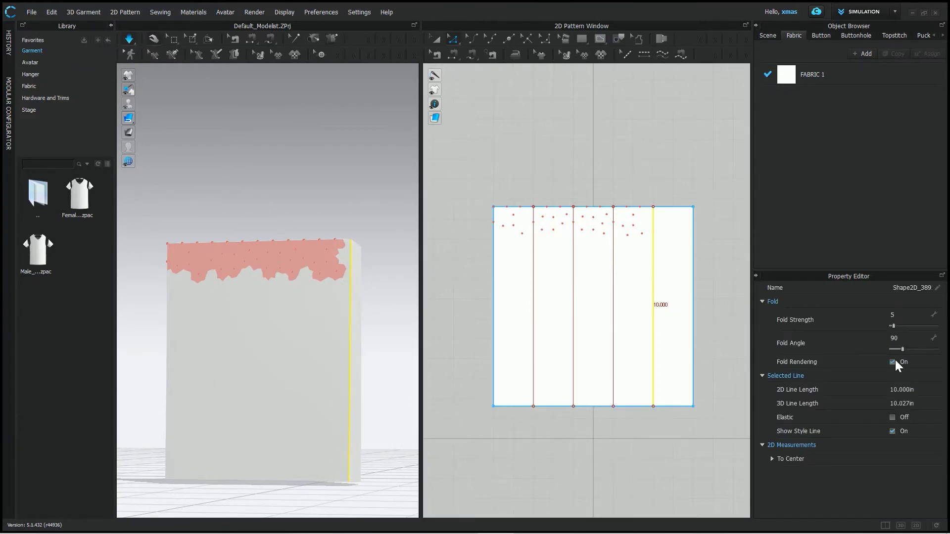
left_click(393, 267)
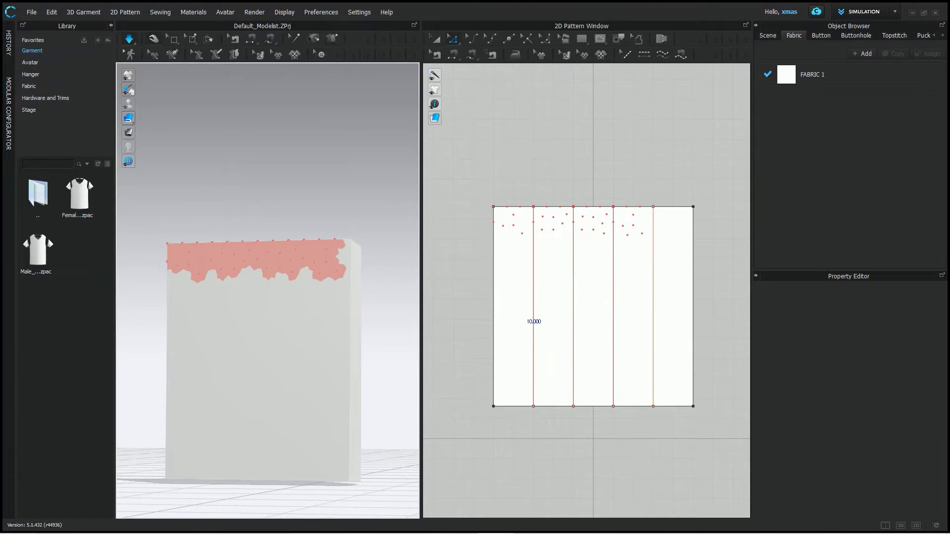
Step: Replace the existing pins with a smaller pinned area across the top of the three leftmost strips, and resume the simulation
right_click_drag(402, 402, 327, 404)
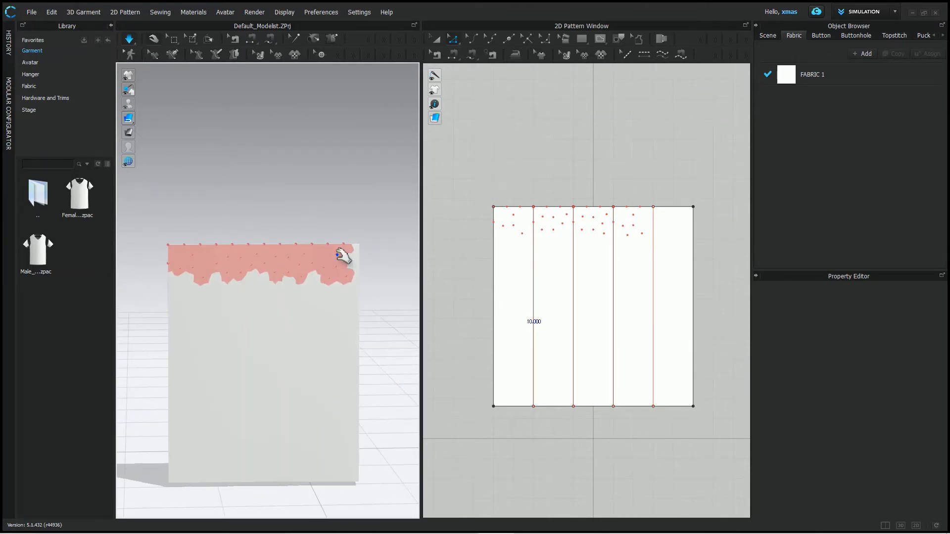
left_click(193, 38)
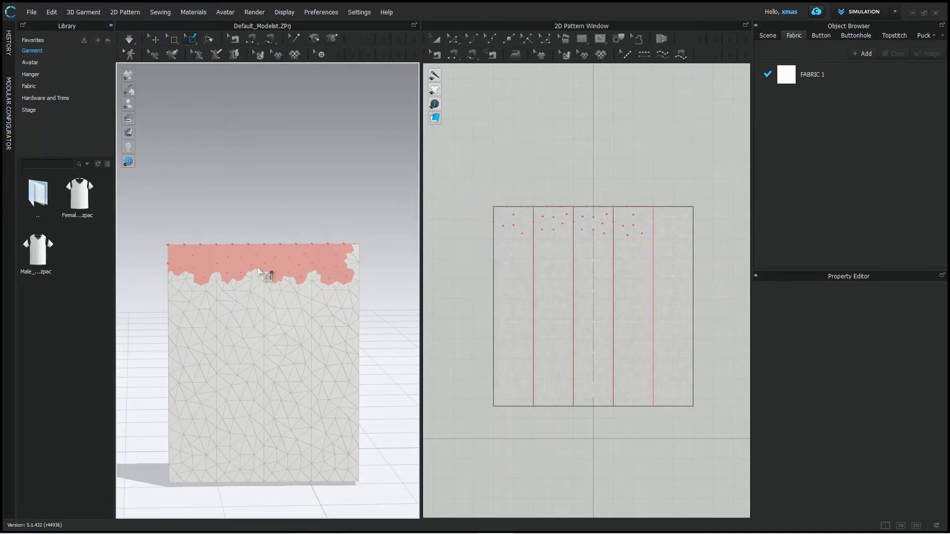
left_click(284, 256)
right_click(285, 256)
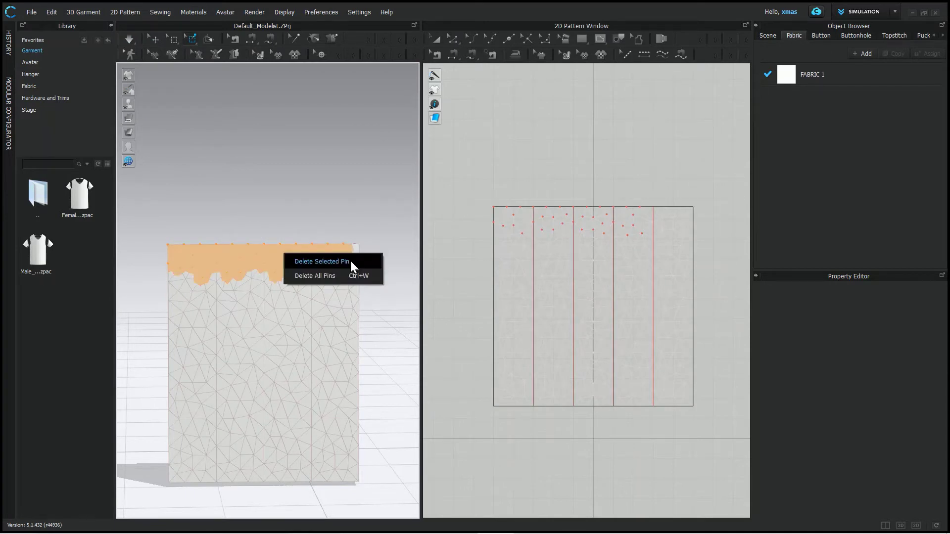
left_click(321, 262)
left_click_drag(125, 189, 301, 293)
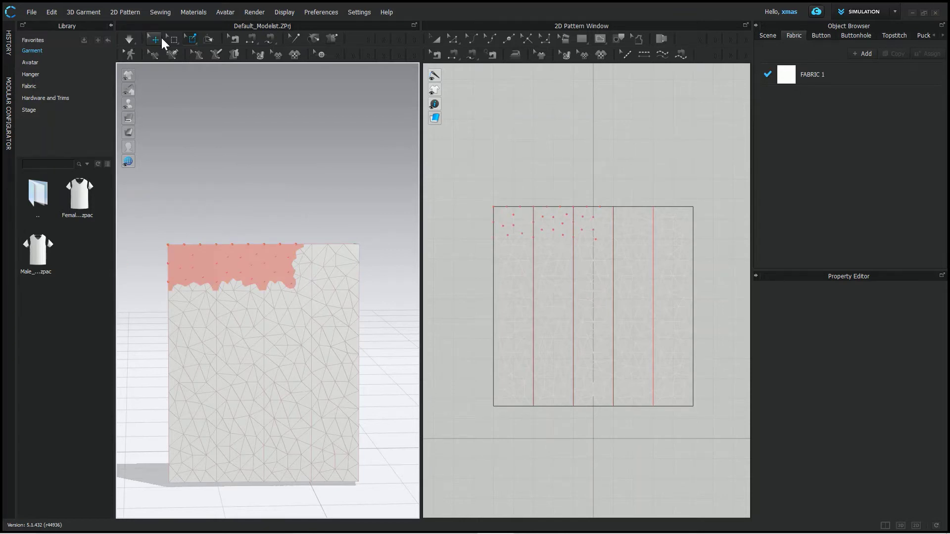
key("space")
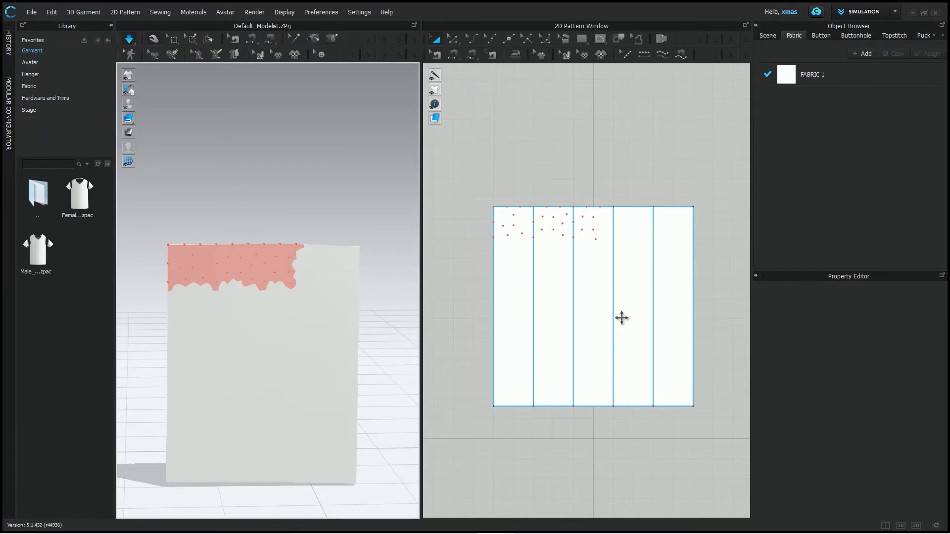
Step: Compare the two rightmost internal lines and set the fold angle of the second line from the right to 270
key("z")
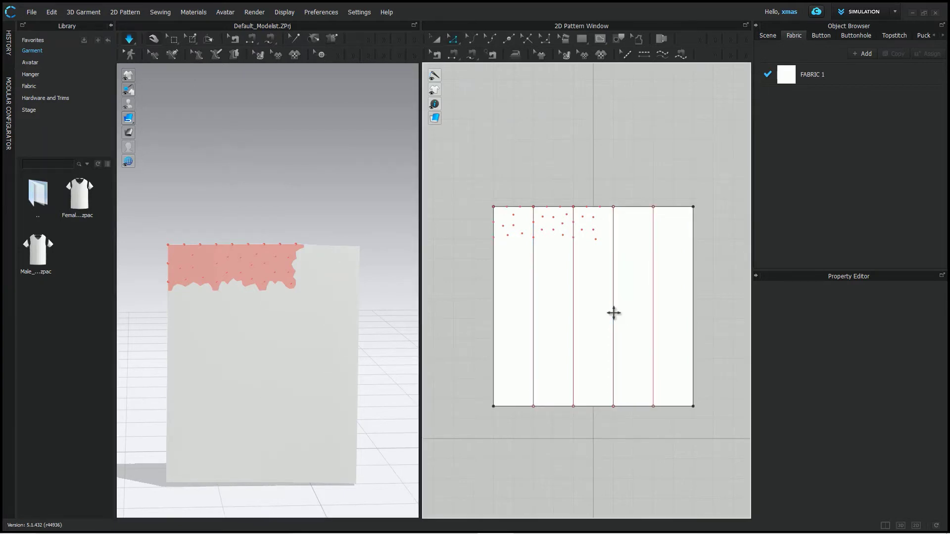
left_click(614, 313)
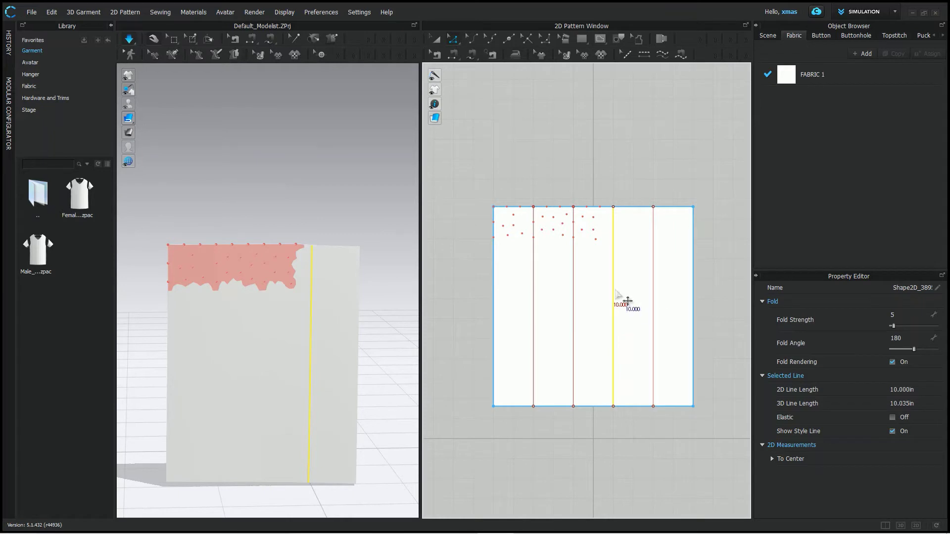
right_click_drag(307, 366, 306, 320)
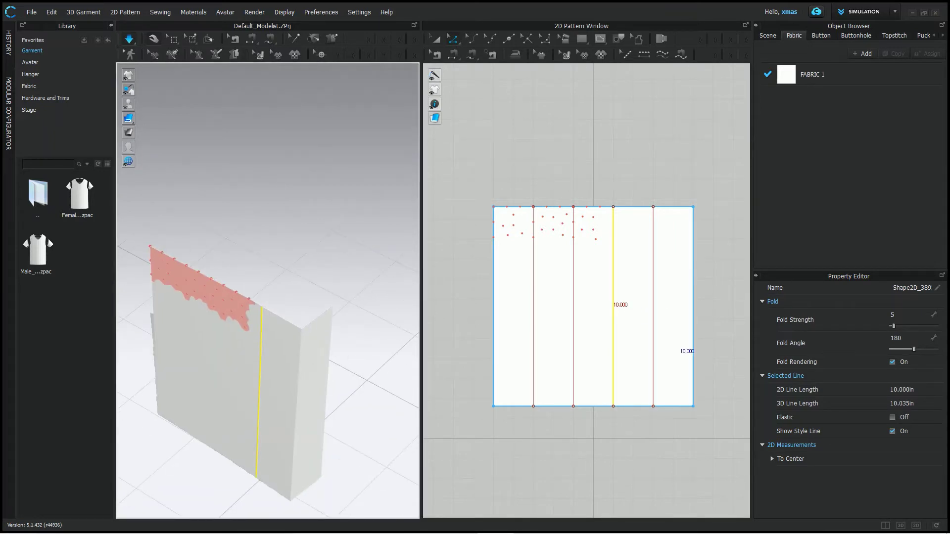
left_click(653, 344)
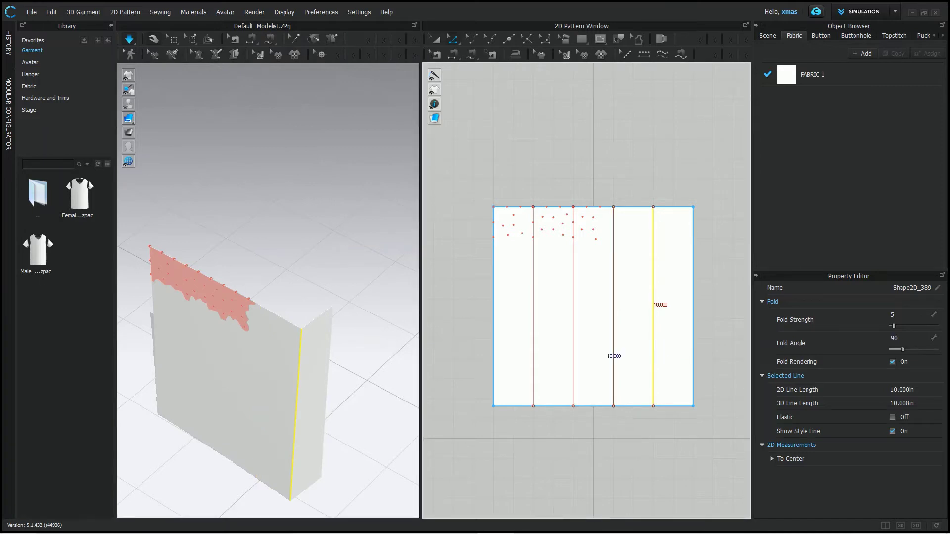
left_click(614, 342)
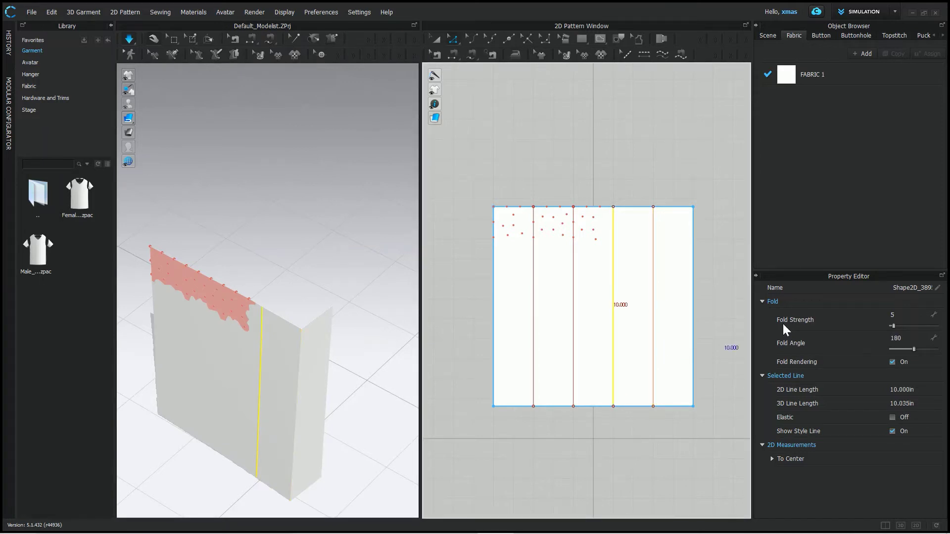
double_click(907, 341)
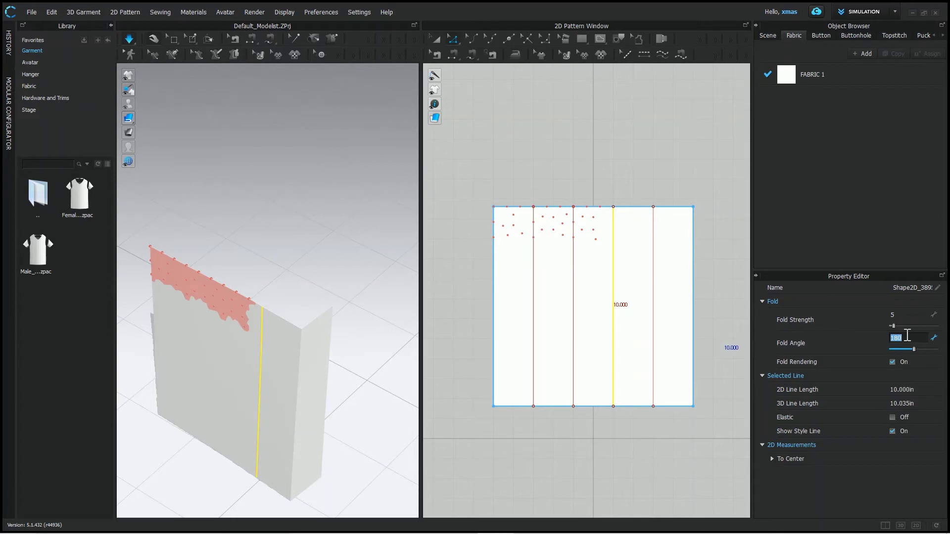
type("270")
key("Return")
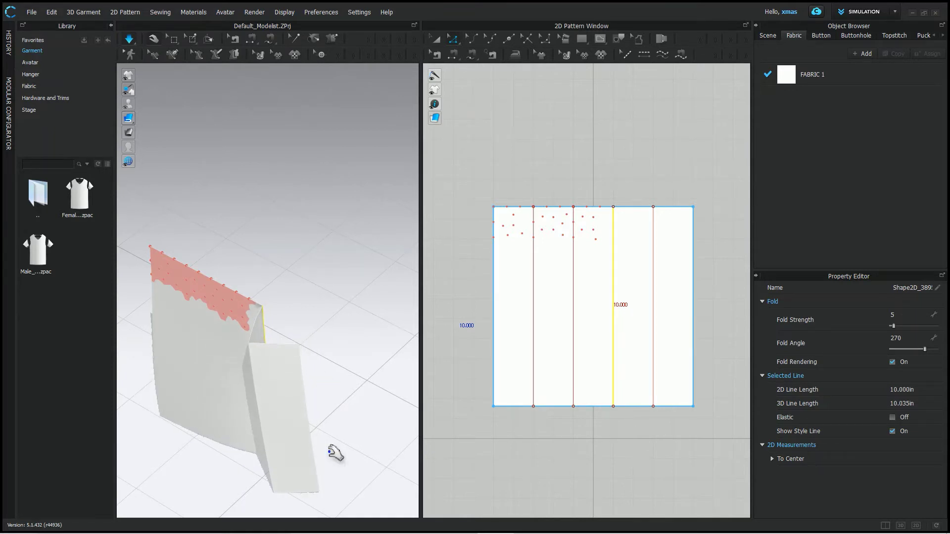
Step: Tug the folded strips in the 3D view and examine the two opposing folds from above and from the front
left_click(263, 475)
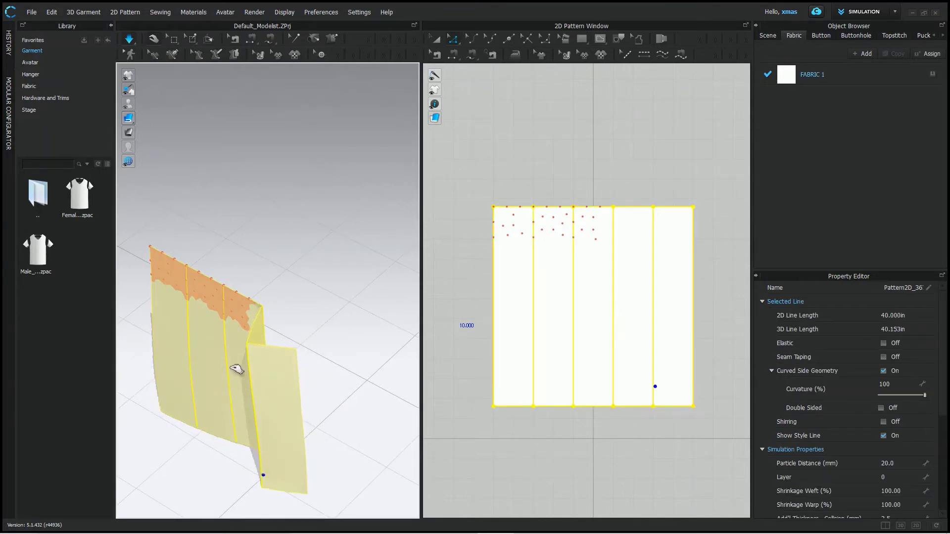
mouse_move(252, 345)
left_mouse_down()
mouse_move(249, 312)
mouse_move(246, 349)
left_mouse_up()
right_click_drag(307, 392, 221, 443)
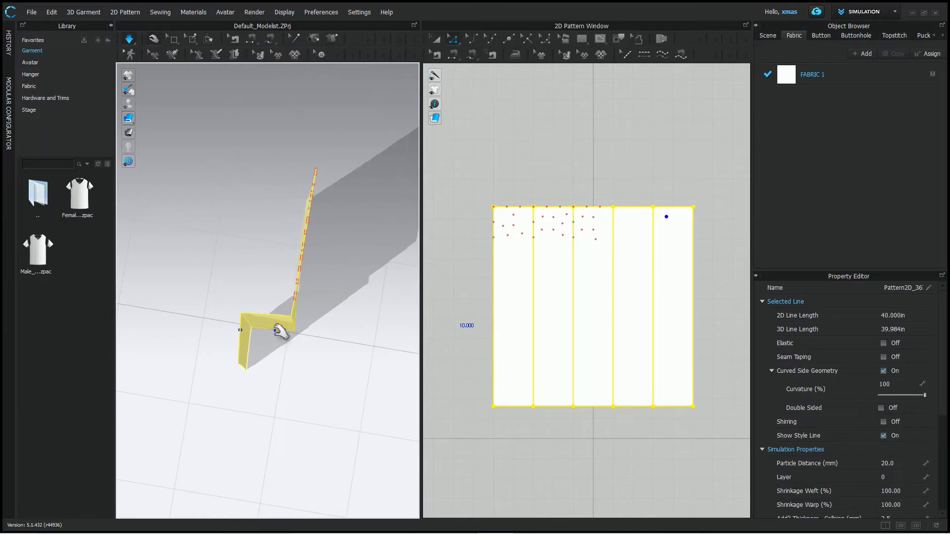
left_click_drag(276, 330, 241, 308)
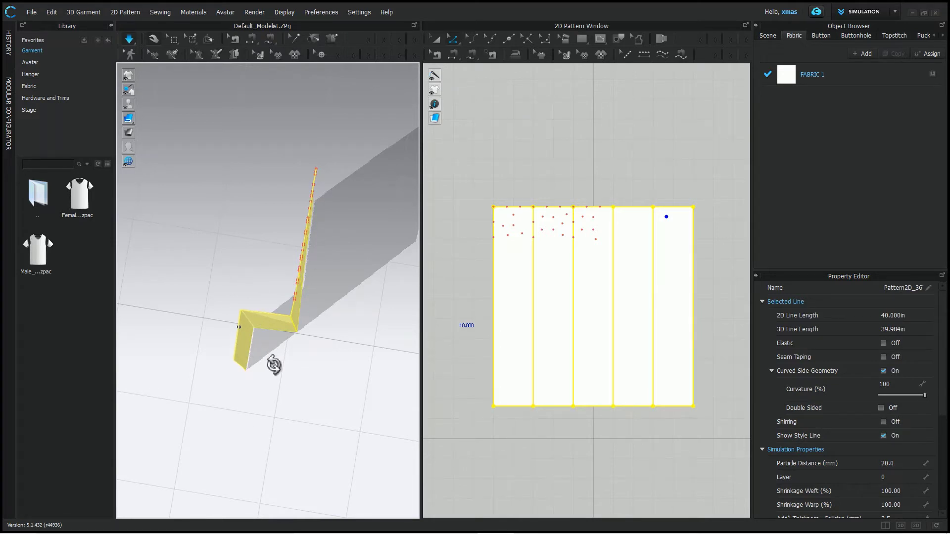
right_click_drag(272, 364, 381, 304)
right_click_drag(330, 360, 297, 339)
middle_click_drag(248, 359, 289, 208)
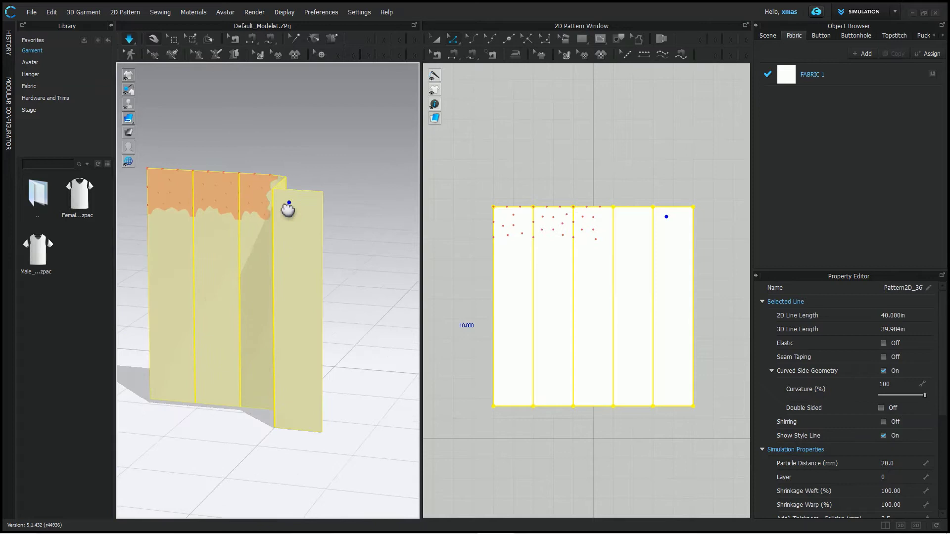
left_click(331, 209)
right_click_drag(302, 334, 369, 322)
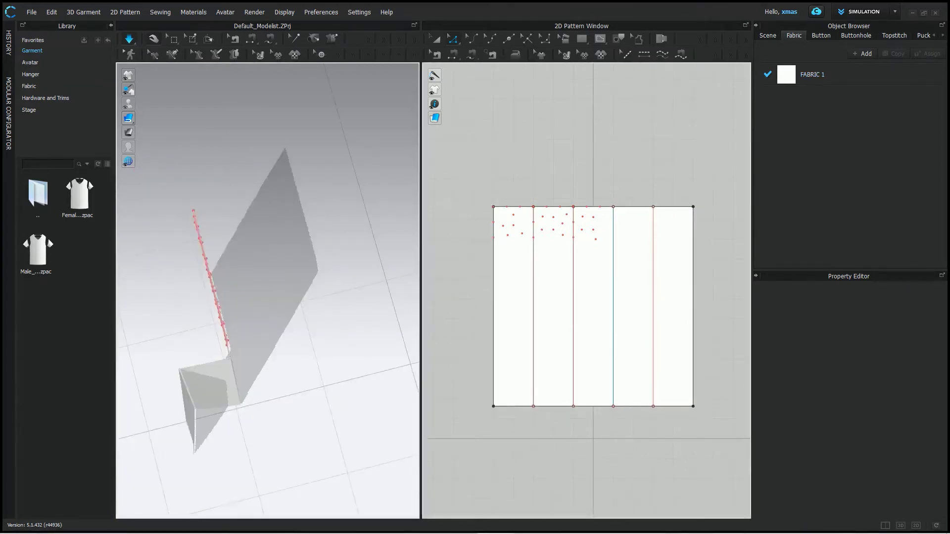
middle_click_drag(269, 314, 282, 238)
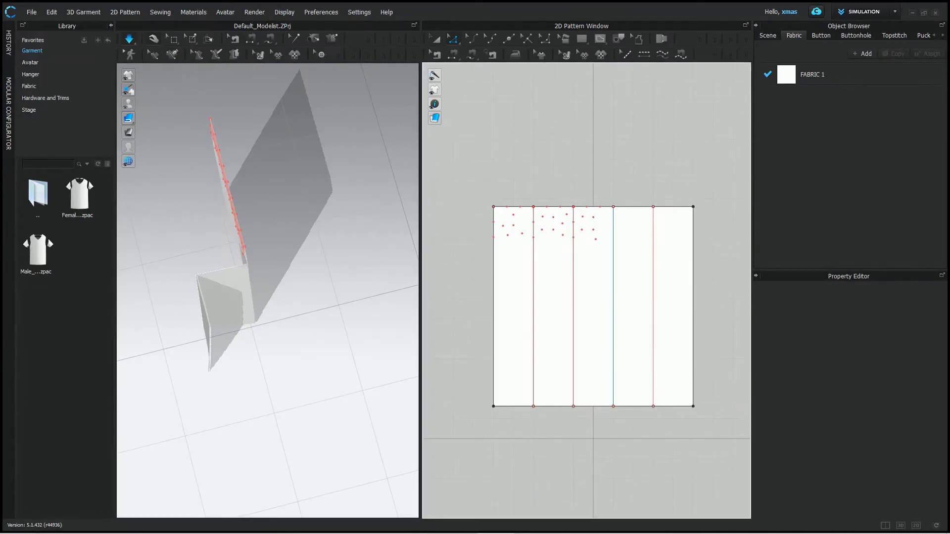
Step: Set the rightmost internal line's fold strength to 0 and pull the end strip outward to test the fold
left_click(654, 309)
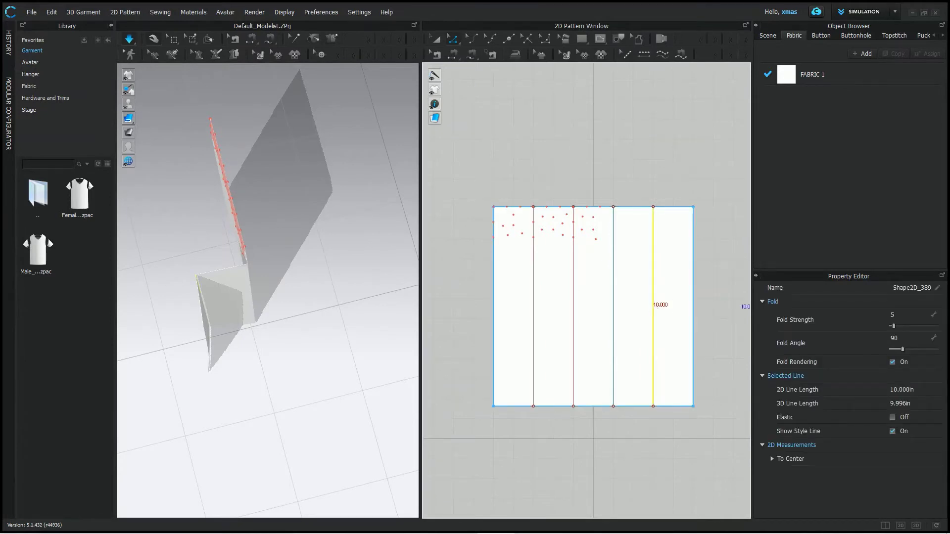
left_click(898, 315)
type("0")
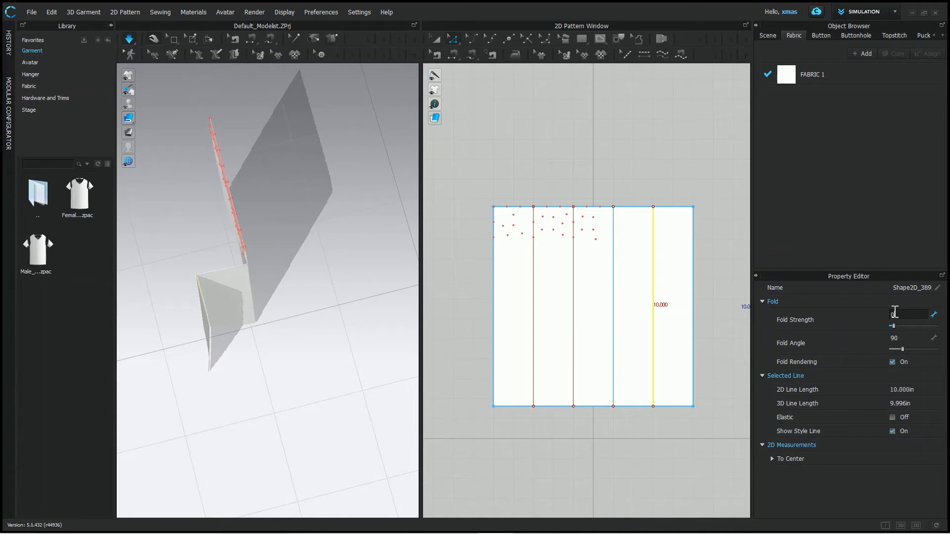
key("Return")
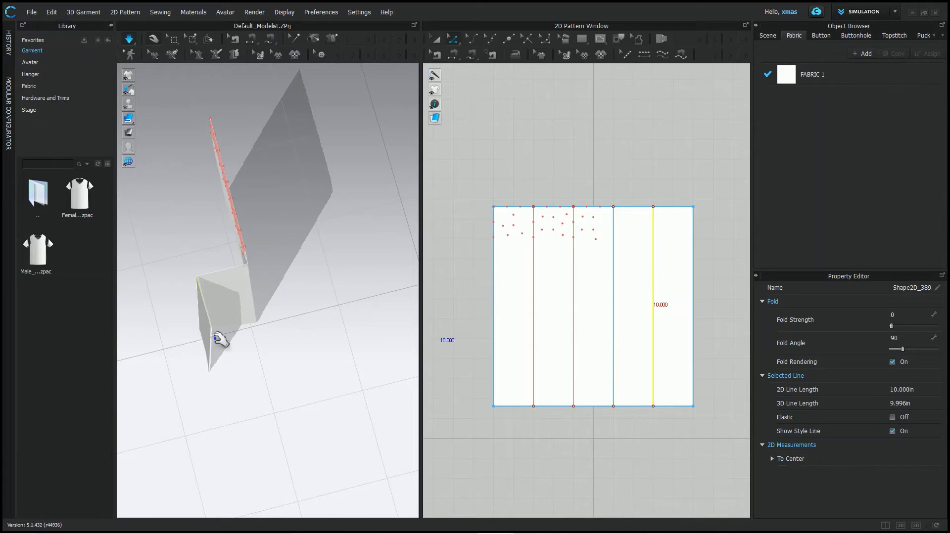
left_click_drag(215, 339, 94, 313)
right_click_drag(315, 401, 284, 413)
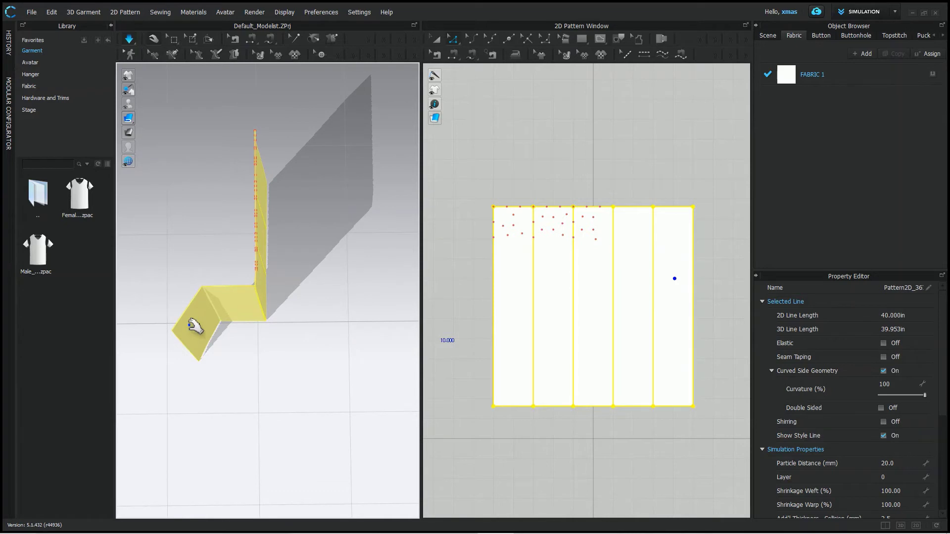
left_click_drag(195, 327, 148, 303)
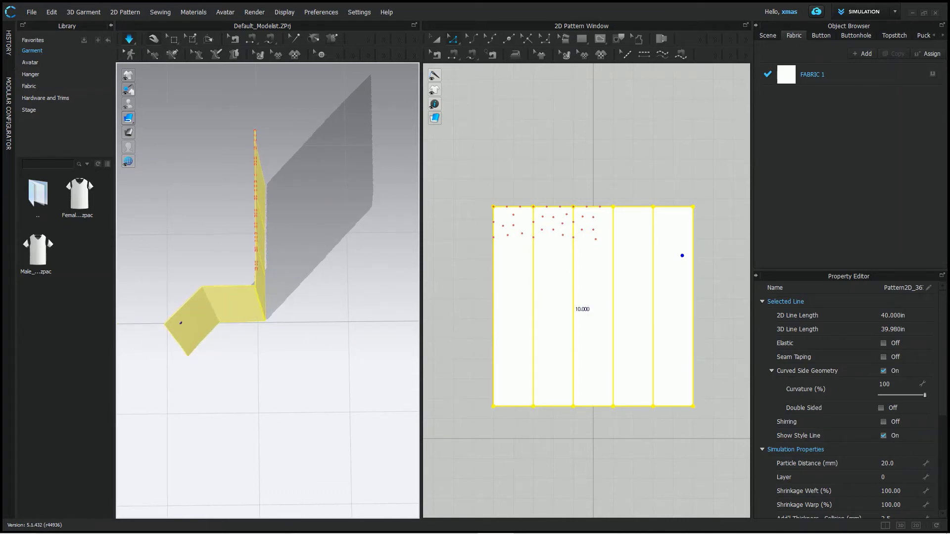
Step: Set the rightmost internal line's fold strength to 100 and pull the end strip to test how firmly the fold holds
left_click(654, 303)
left_click(898, 314)
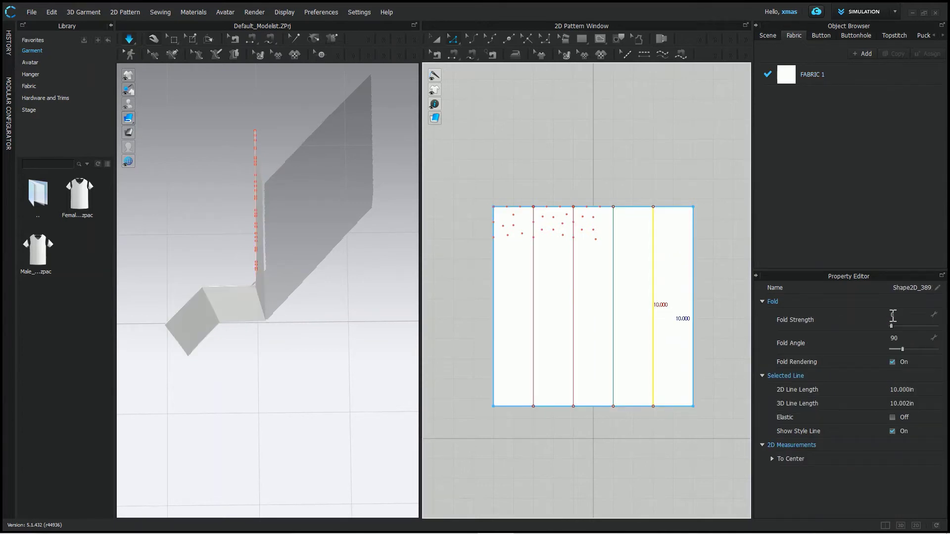
type("100")
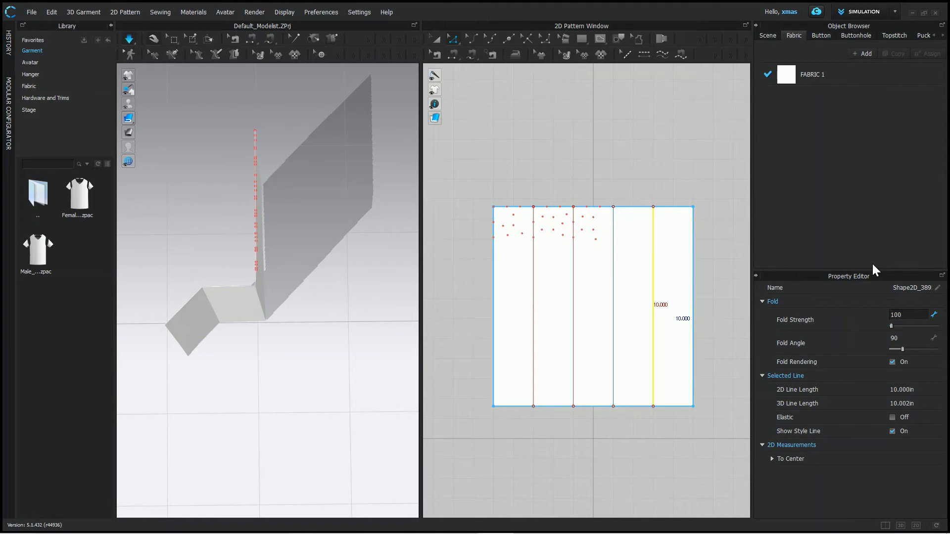
key("Return")
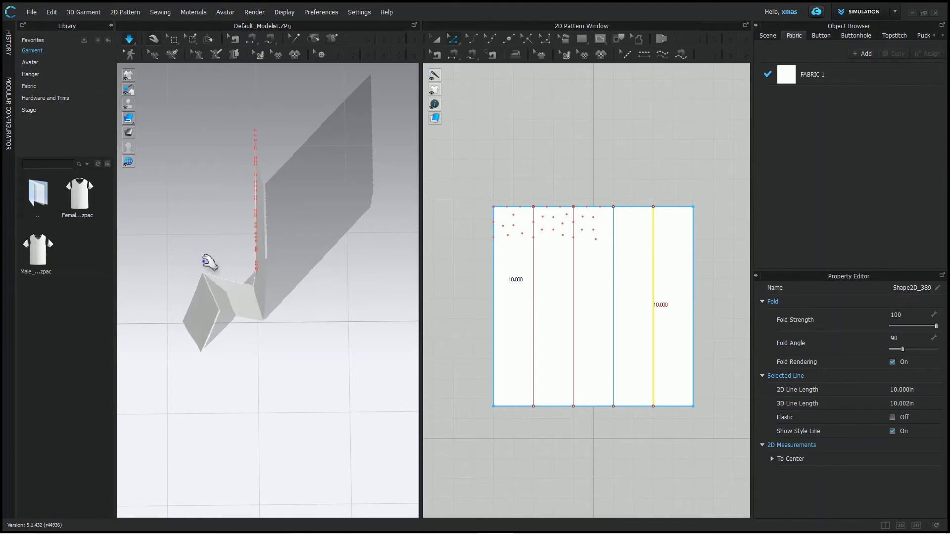
right_click_drag(267, 341, 208, 408)
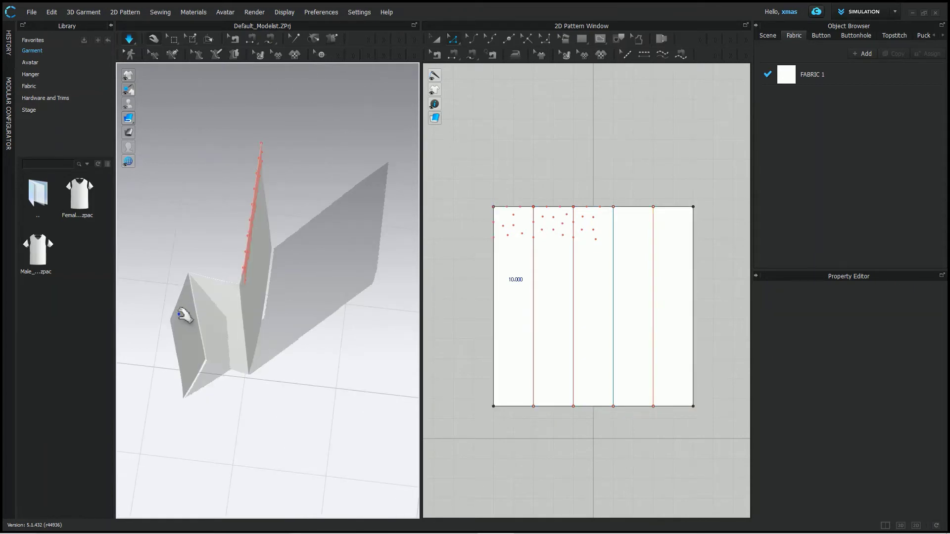
left_click_drag(184, 317, 87, 337)
right_click_drag(185, 336, 259, 371)
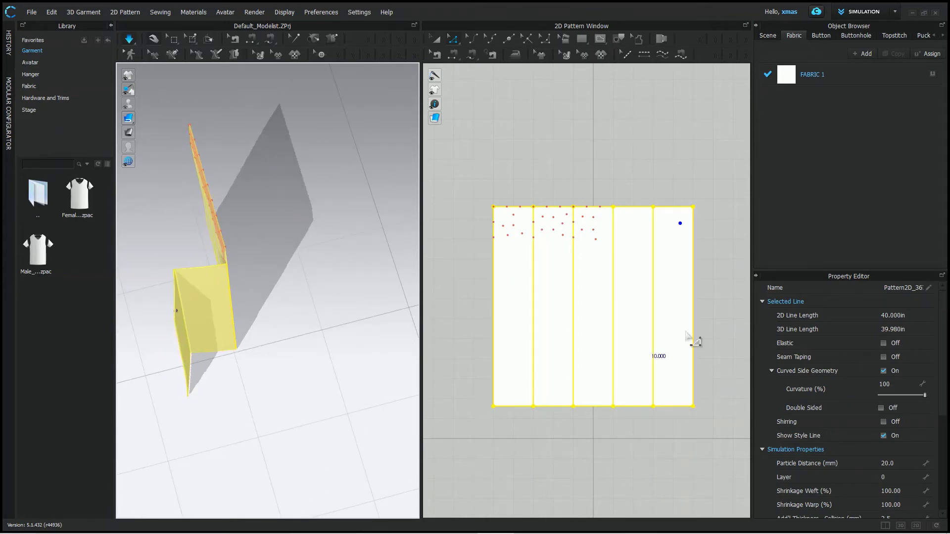
Step: Switch Fold Rendering off for the rightmost internal line, tug the end strip and inspect the crease from several sides
left_click(653, 344)
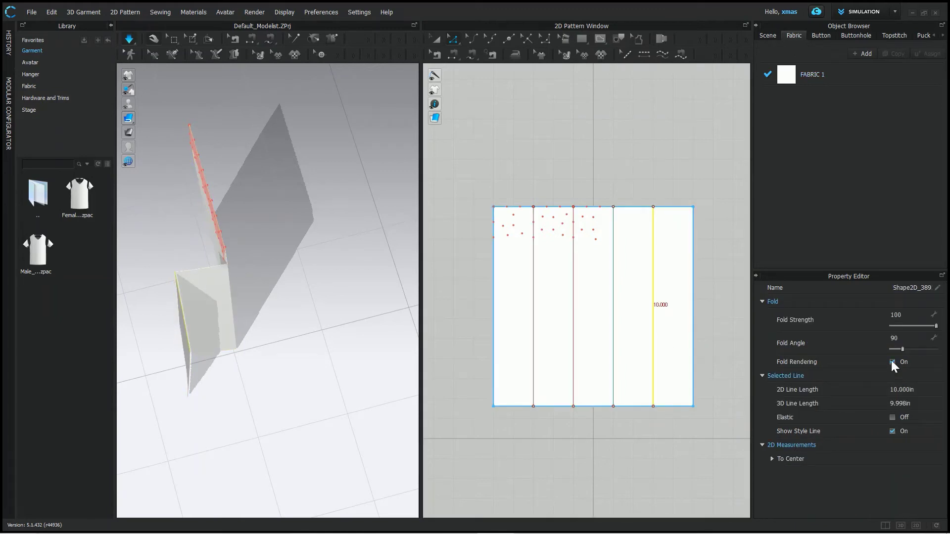
left_click(892, 361)
right_click_drag(218, 399, 184, 362)
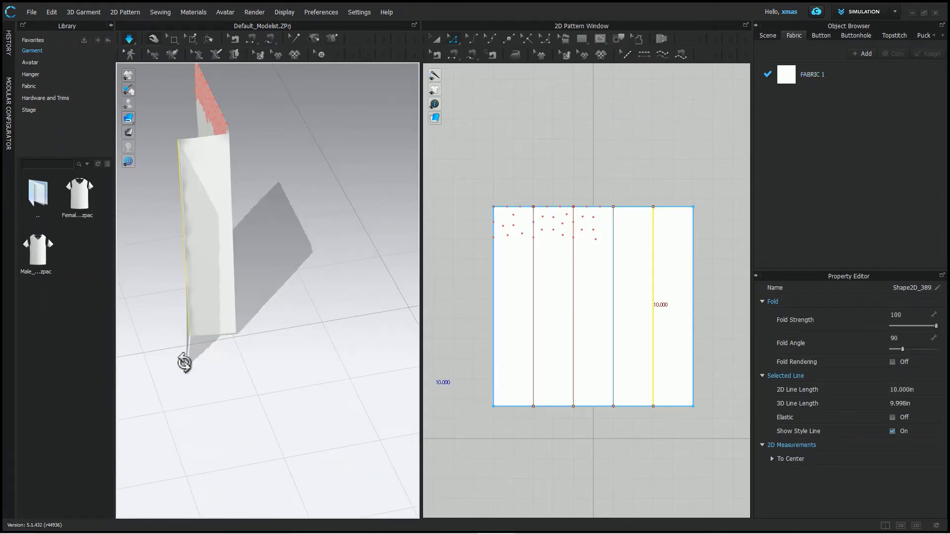
right_click_drag(206, 192, 328, 302)
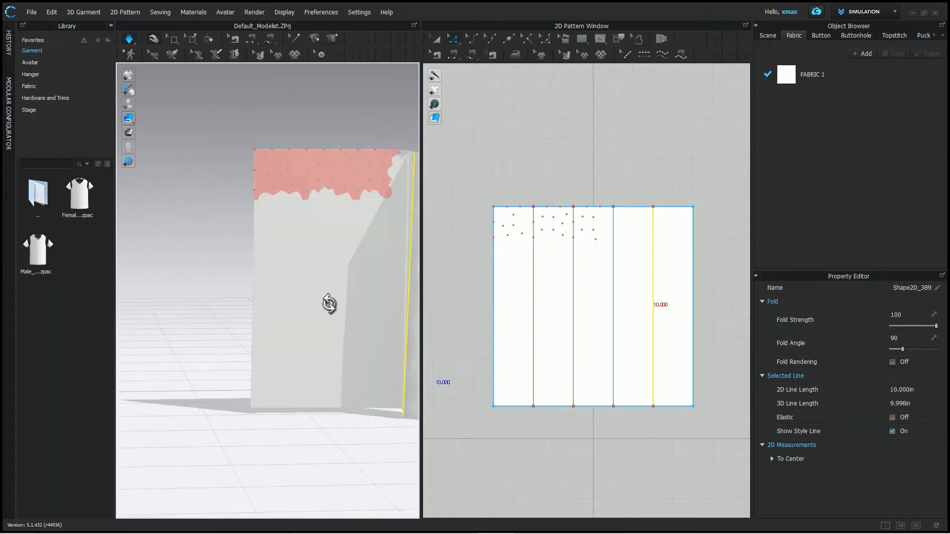
middle_click_drag(329, 301, 187, 404)
right_click_drag(344, 403, 306, 460)
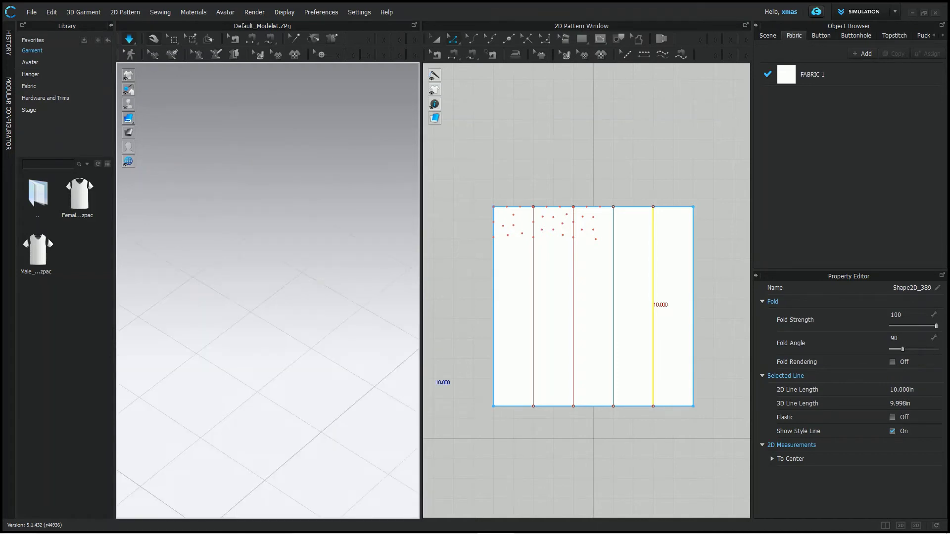
middle_click_drag(133, 363, 324, 174)
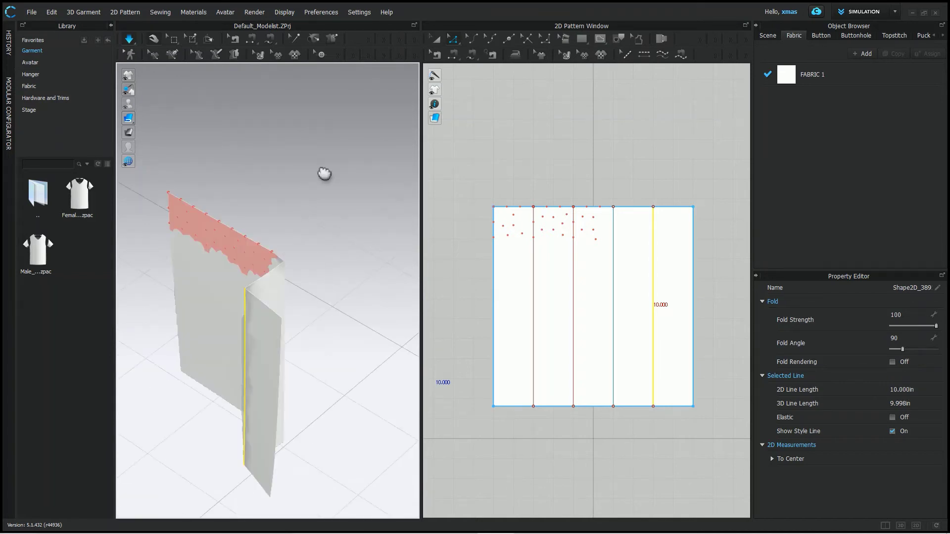
left_click(262, 369)
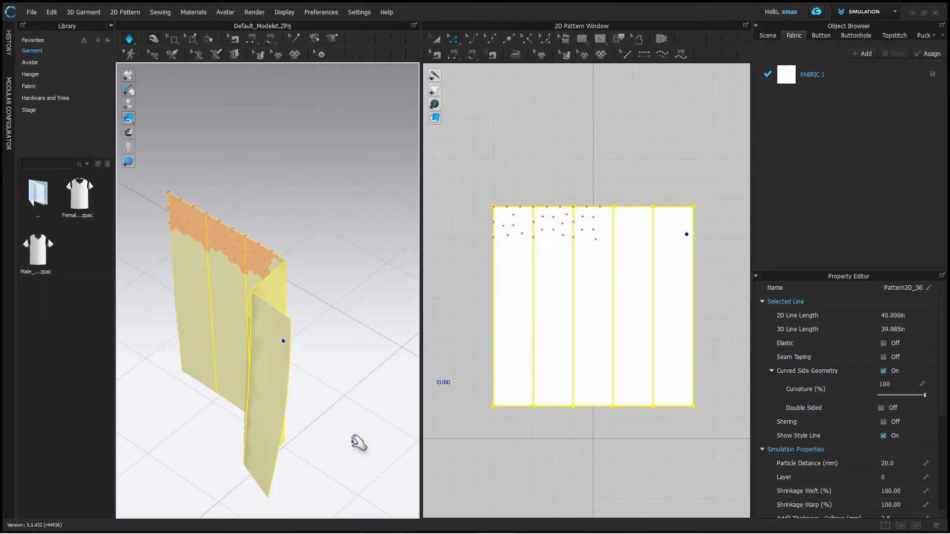
right_click_drag(359, 443, 286, 431)
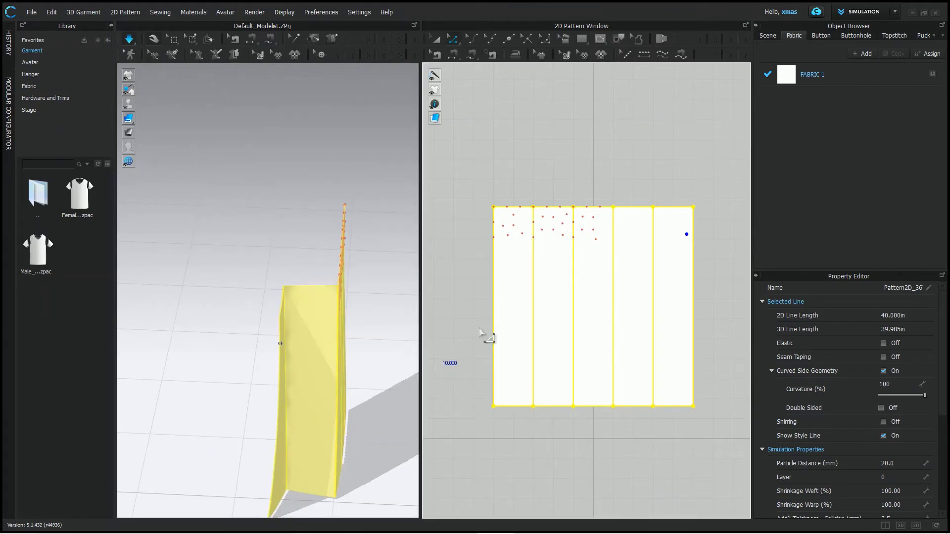
Step: Set the fold strength of the second internal line from the right to 0 and tug the outer strips to test the fold
left_click(614, 335)
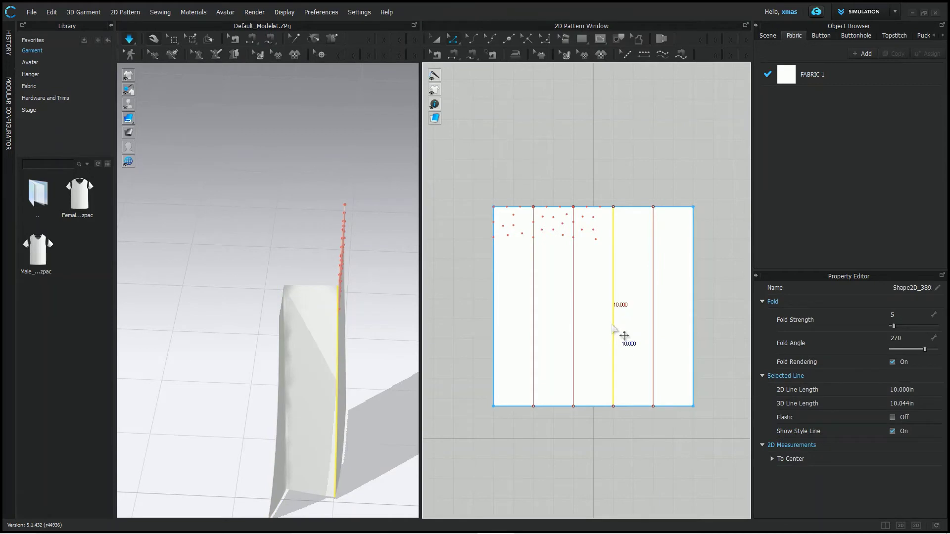
left_click(898, 317)
type("0")
key("Return")
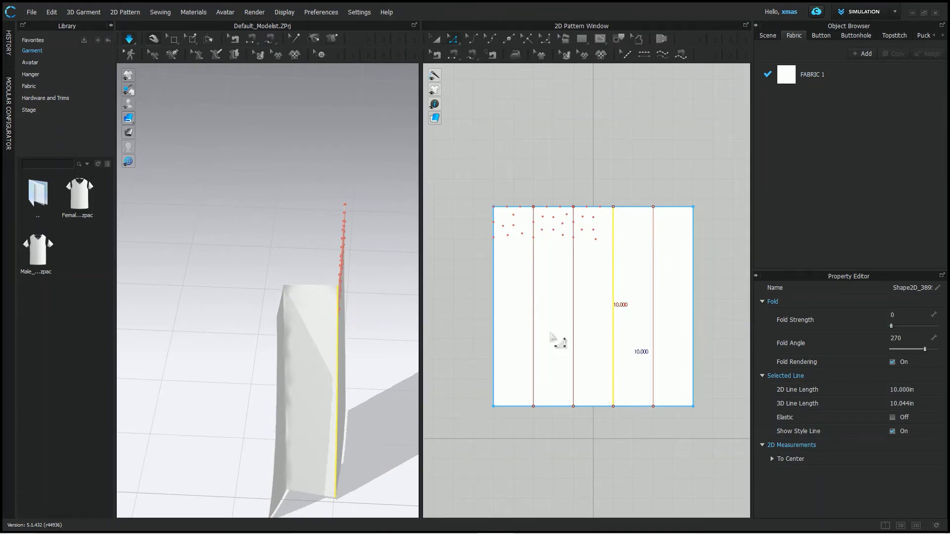
left_click(292, 325)
left_click_drag(287, 326, 182, 424)
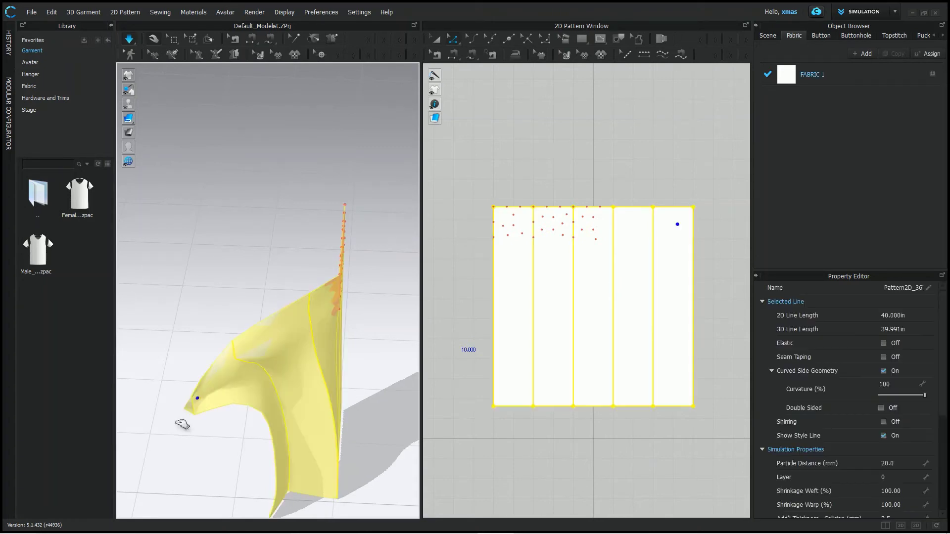
right_click_drag(182, 425, 261, 363)
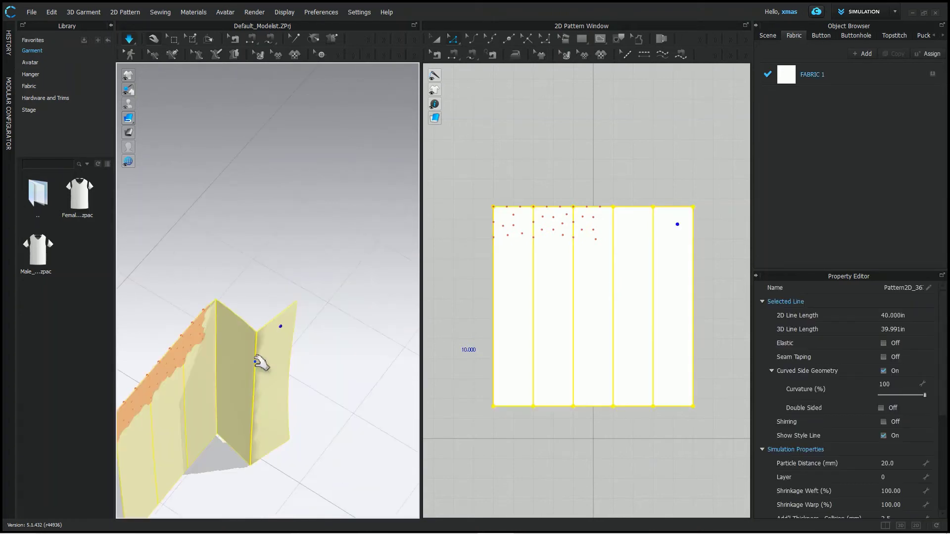
left_click_drag(297, 315, 327, 262)
left_click_drag(317, 341, 270, 376)
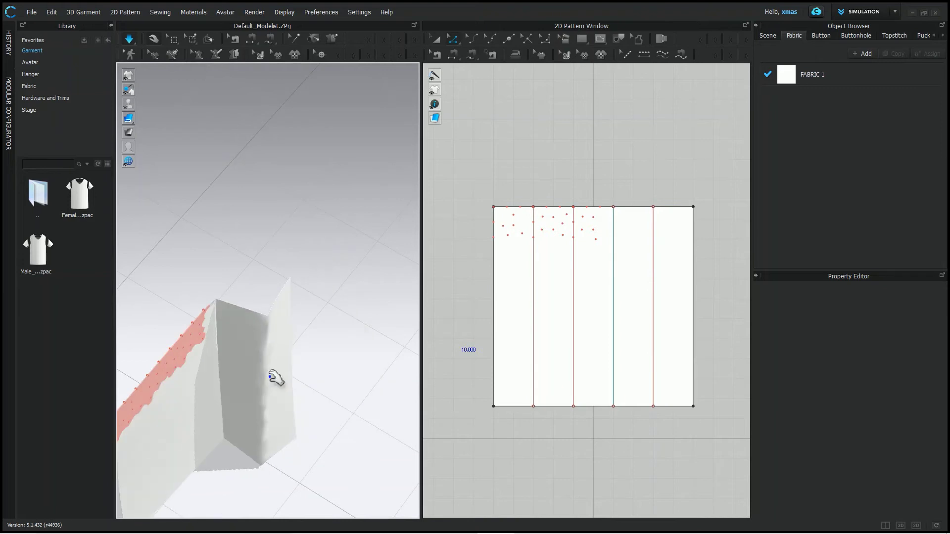
right_click_drag(276, 378, 227, 409)
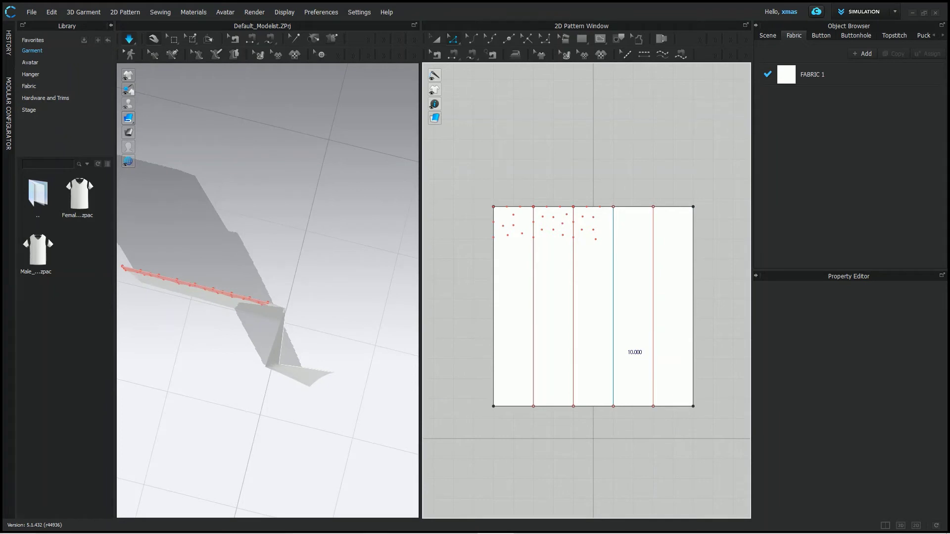
Step: Compare the fold settings of the two rightmost internal lines and tug the folded strips outward
left_click(613, 348)
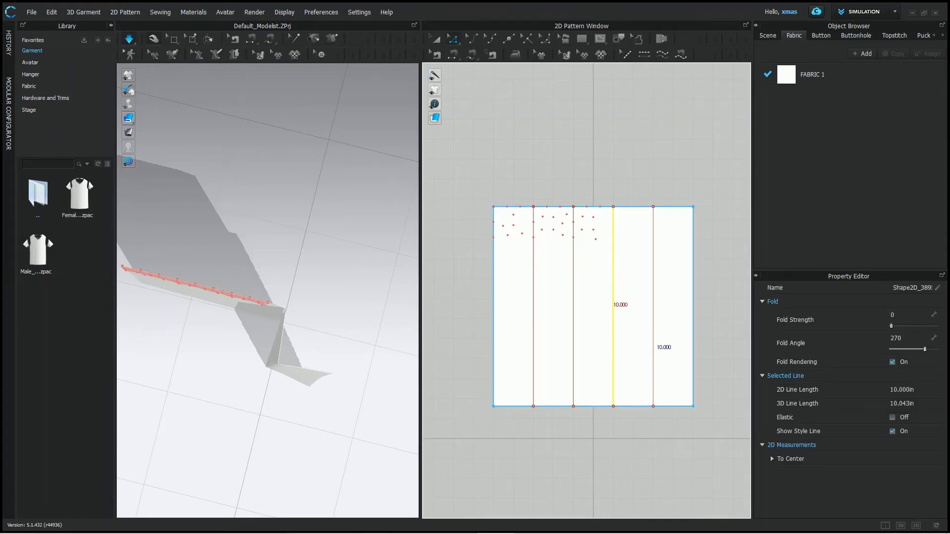
left_click(654, 333)
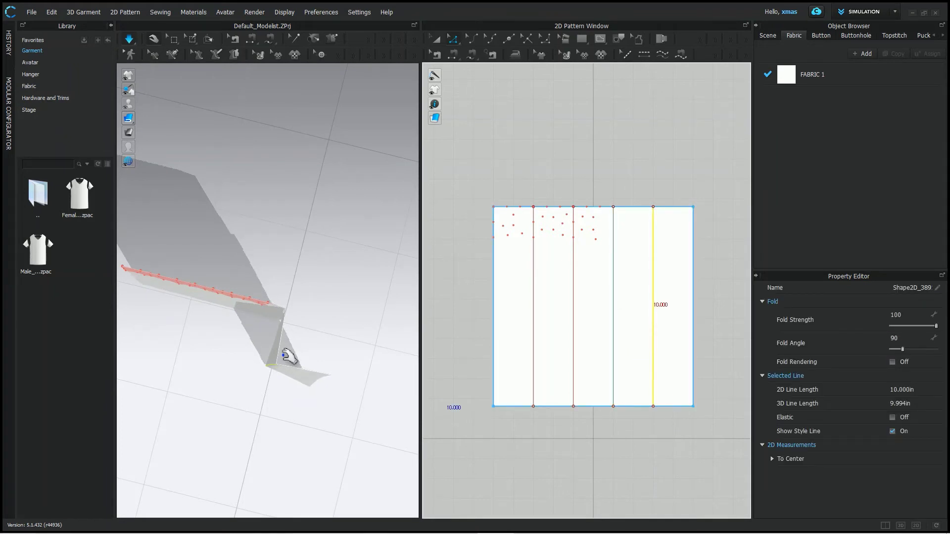
left_click_drag(284, 351, 391, 287)
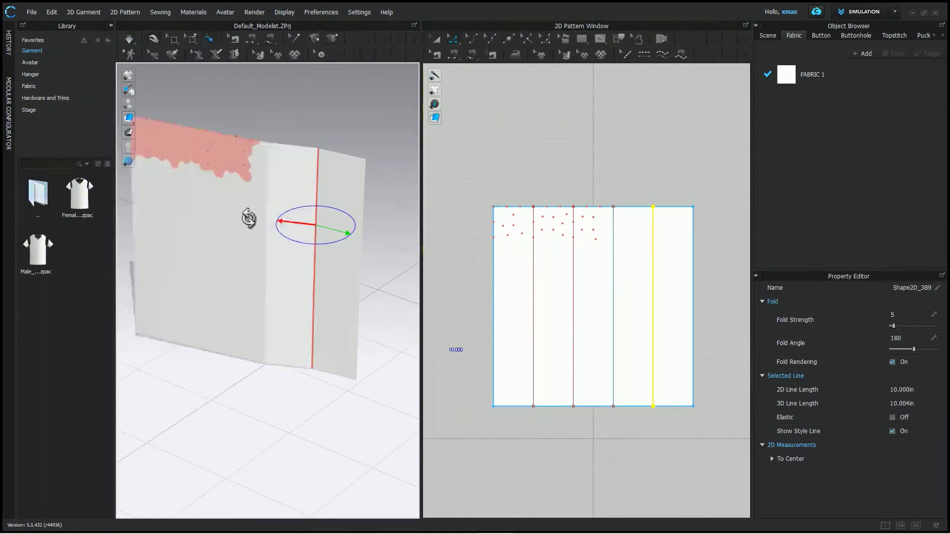
Step: Use Fold Arrangement to fold the end strip about the rightmost internal line to a fold angle of 130
right_click_drag(248, 219, 155, 185)
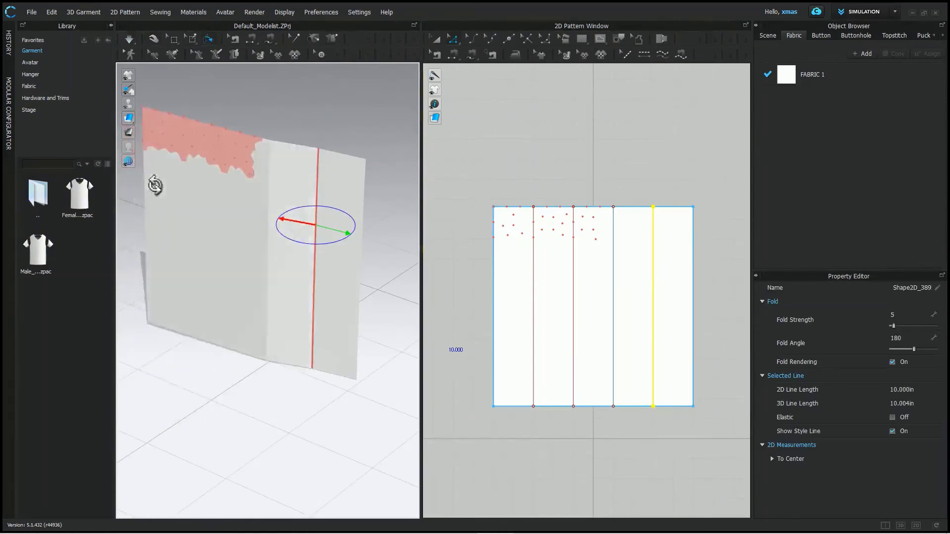
left_click_drag(156, 185, 155, 185)
right_click_drag(341, 281, 289, 328)
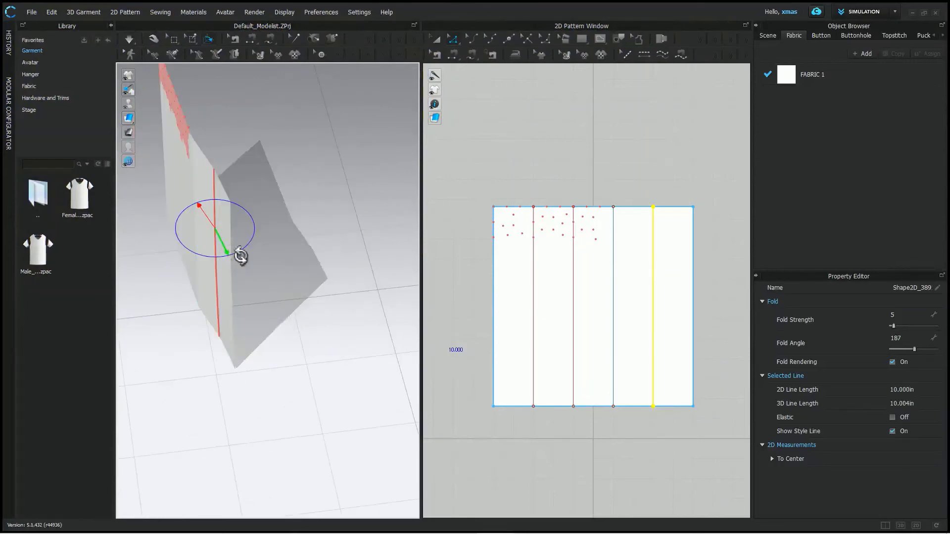
left_click_drag(240, 256, 331, 249)
right_click_drag(334, 322, 260, 338)
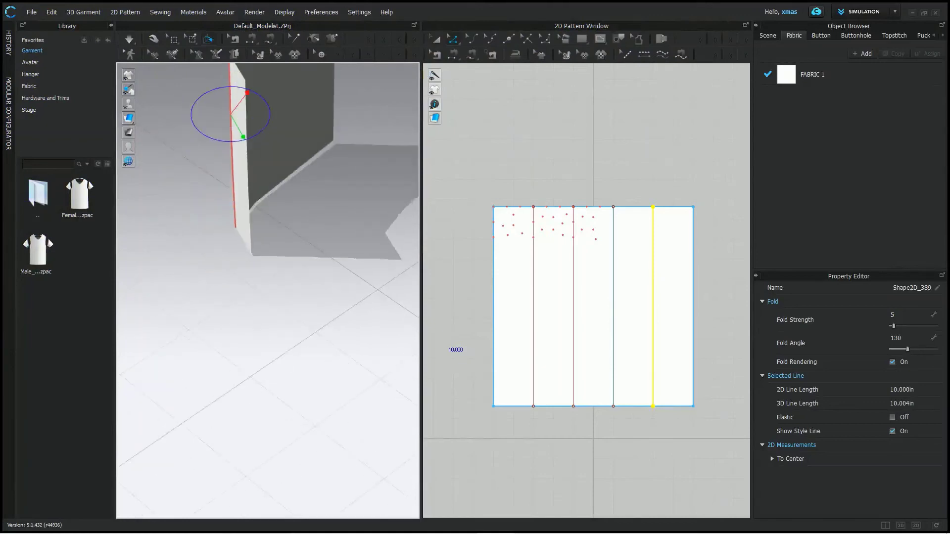
middle_click_drag(328, 183, 354, 371)
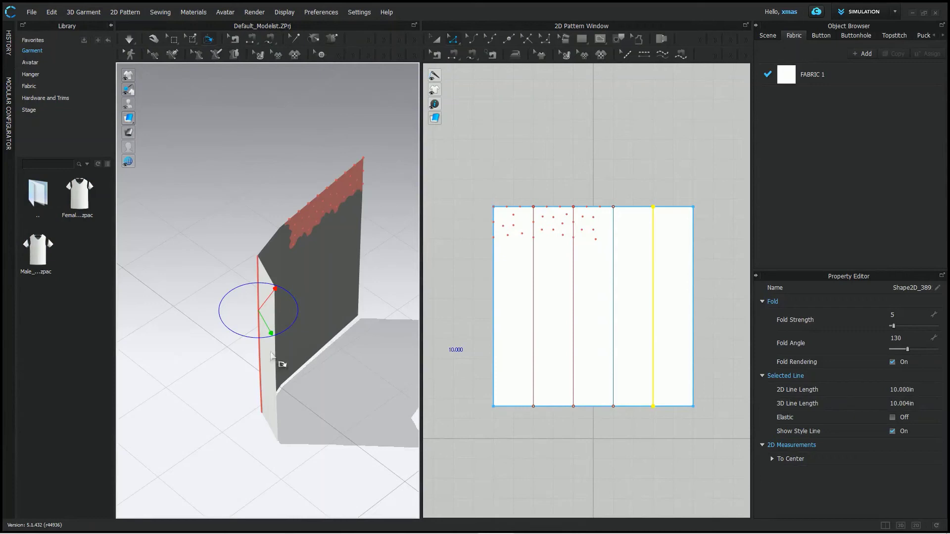
right_click_drag(276, 374, 318, 349)
left_click(229, 354)
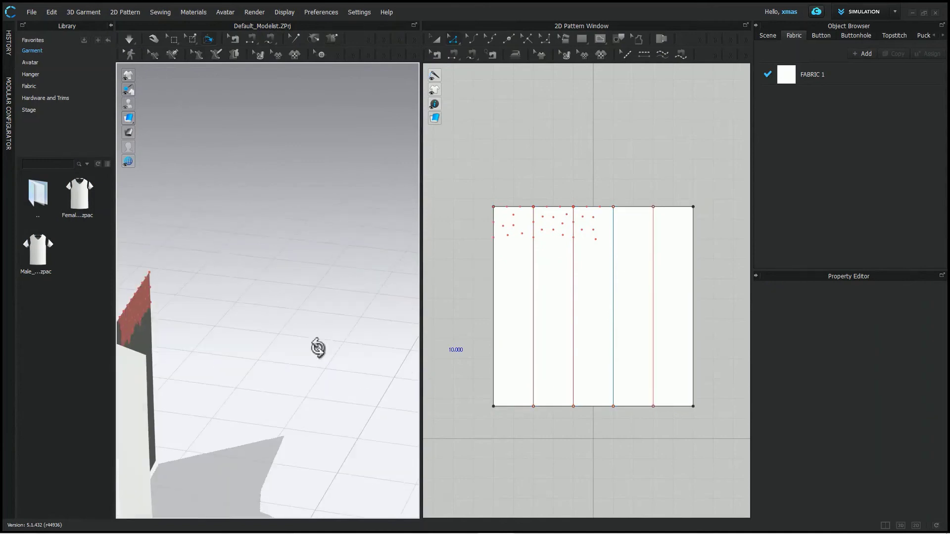
middle_click_drag(276, 399, 373, 213)
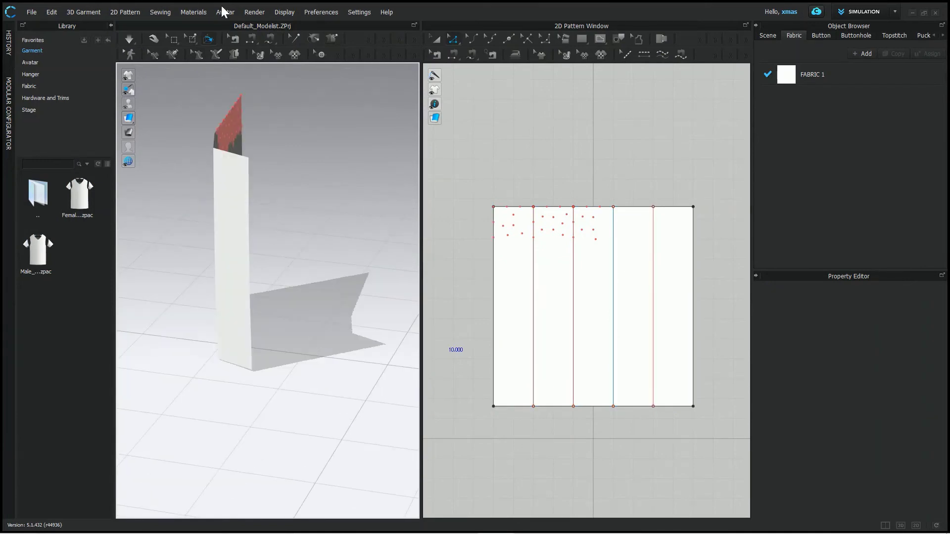
Step: Use Fold Arrangement to fold the outer strips about the second internal line from the right to a fold angle of 113
left_click(209, 40)
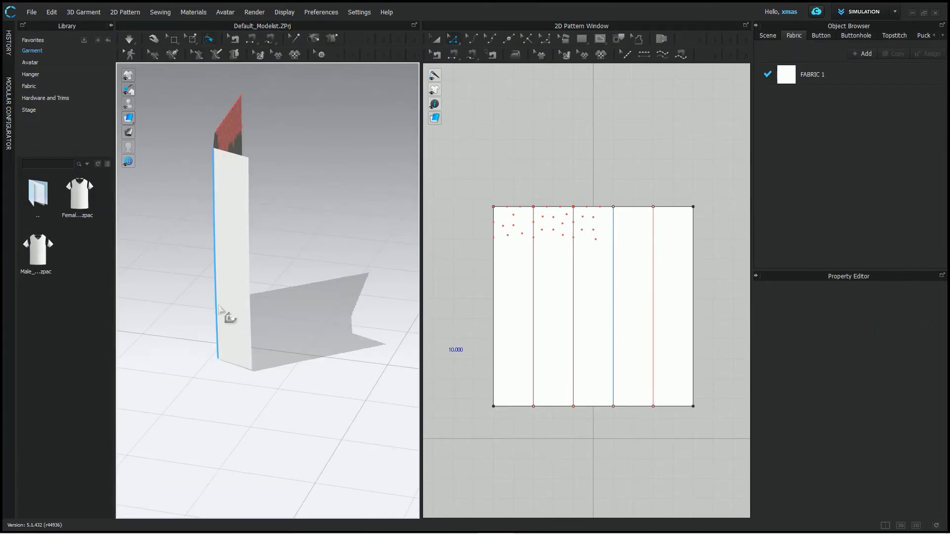
right_click_drag(227, 318, 318, 300)
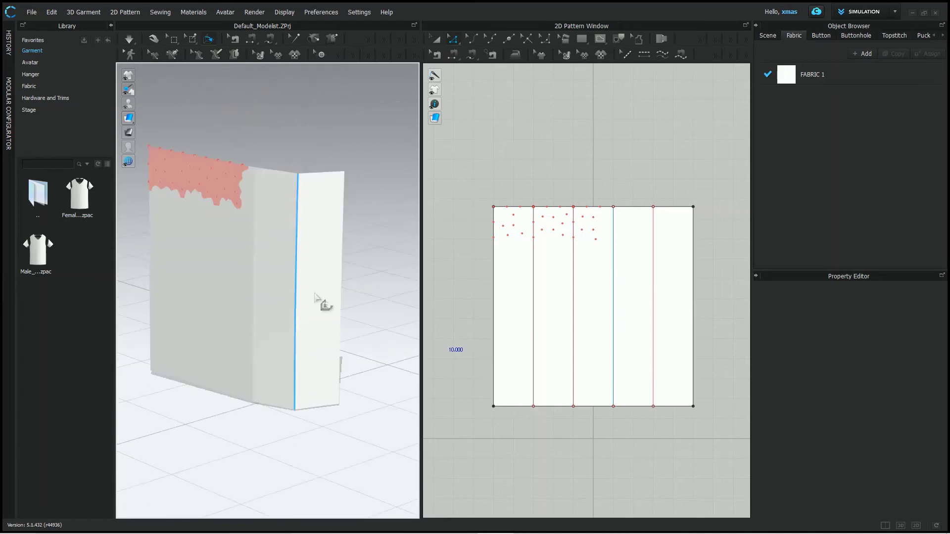
left_click(254, 277)
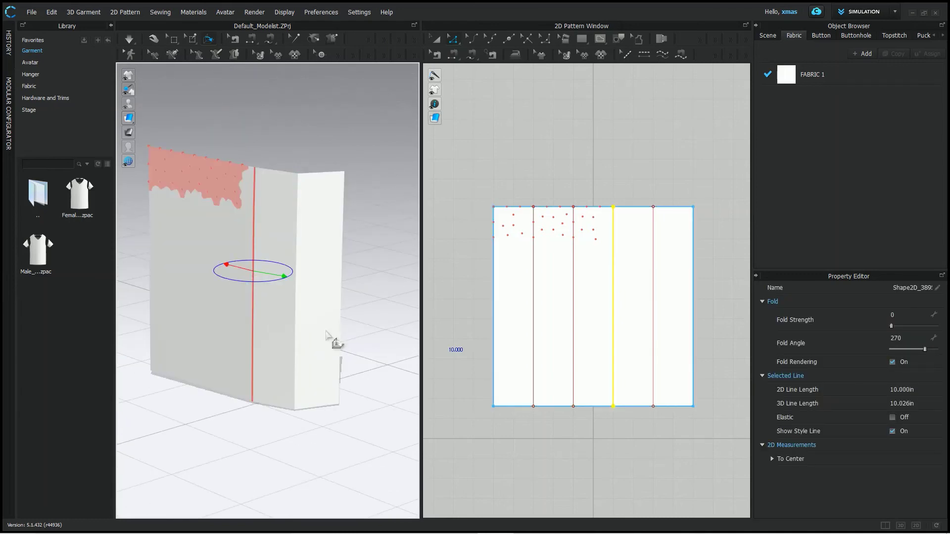
right_click_drag(324, 333, 244, 397)
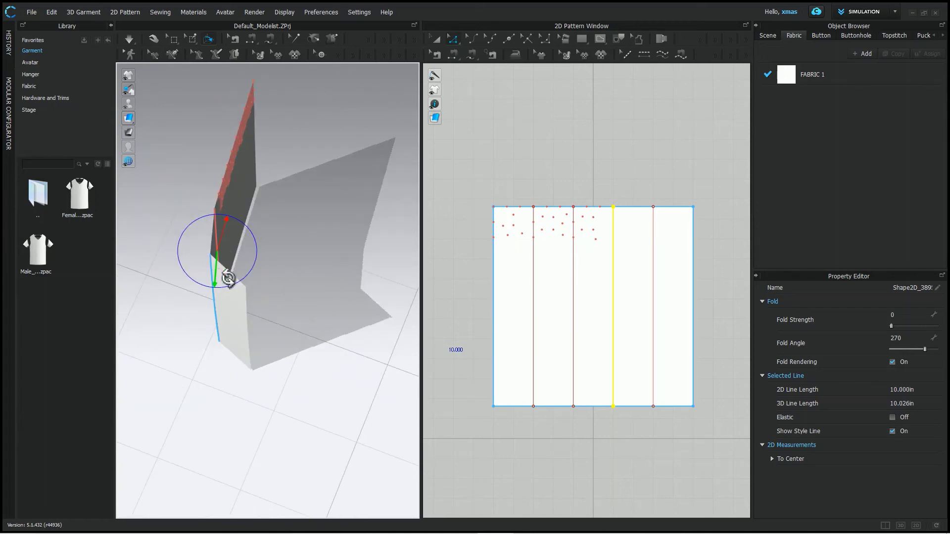
key("ctrl+z")
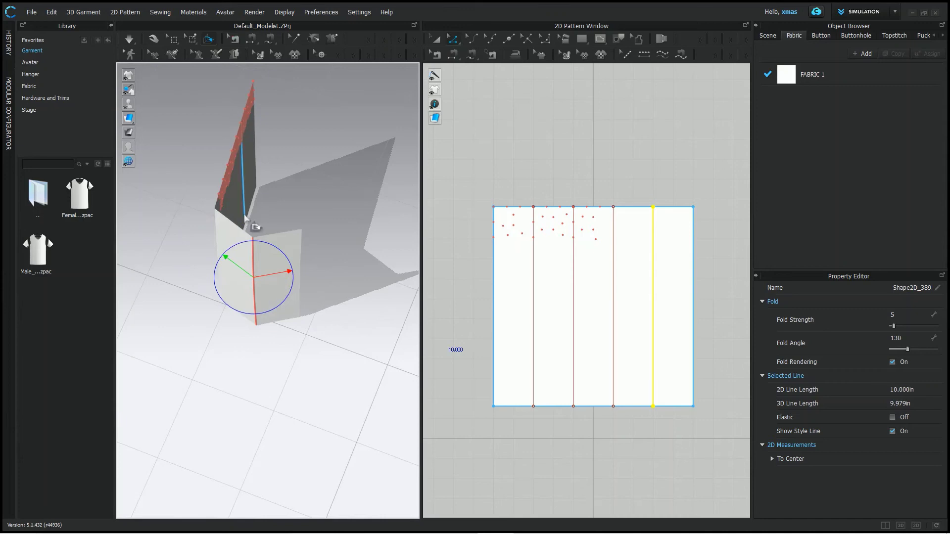
Step: Swing the end strip the opposite way about the rightmost internal line to a fold angle of 237
left_click(279, 361)
left_click(253, 287)
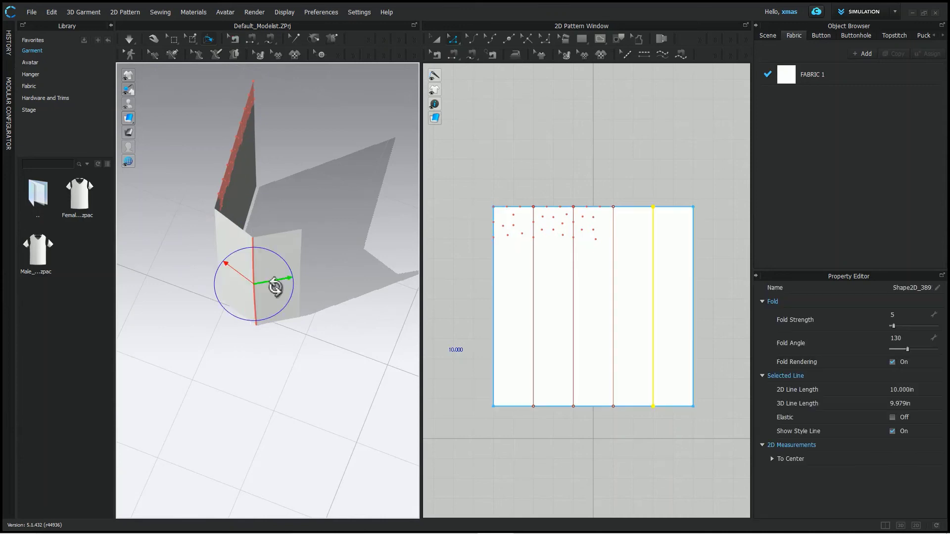
left_click_drag(287, 283, 246, 370)
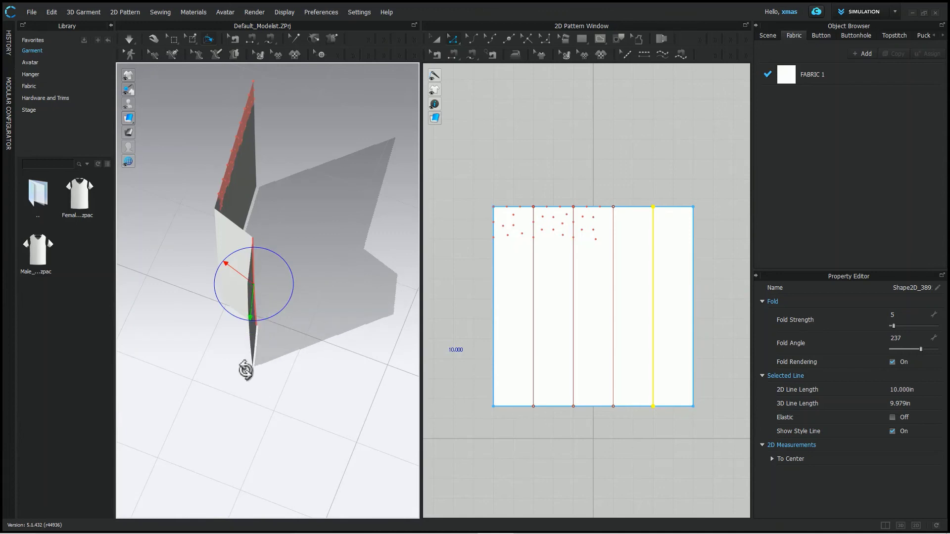
right_click_drag(217, 373, 265, 375)
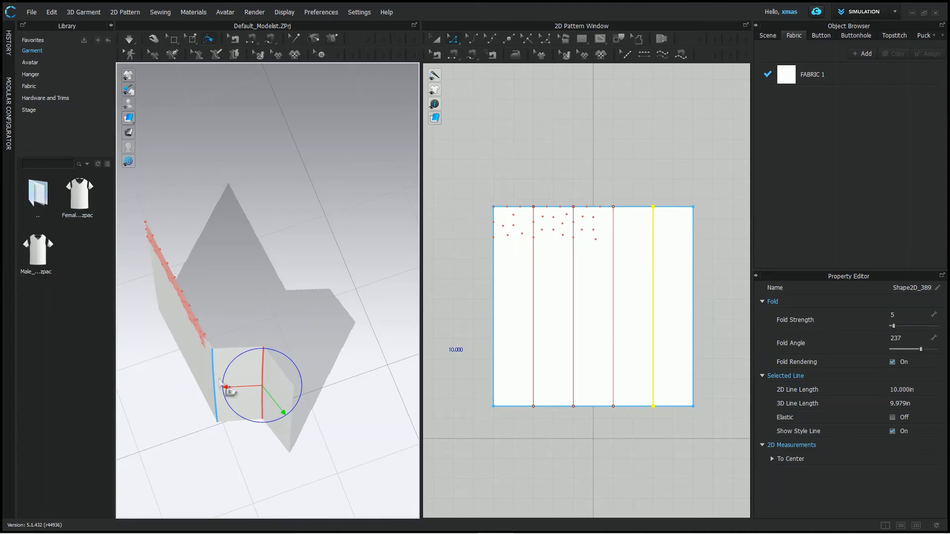
Step: Check the neighbouring line's fold angle and fold the end strip about the rightmost internal line toward the same side as that fold
left_click(218, 386)
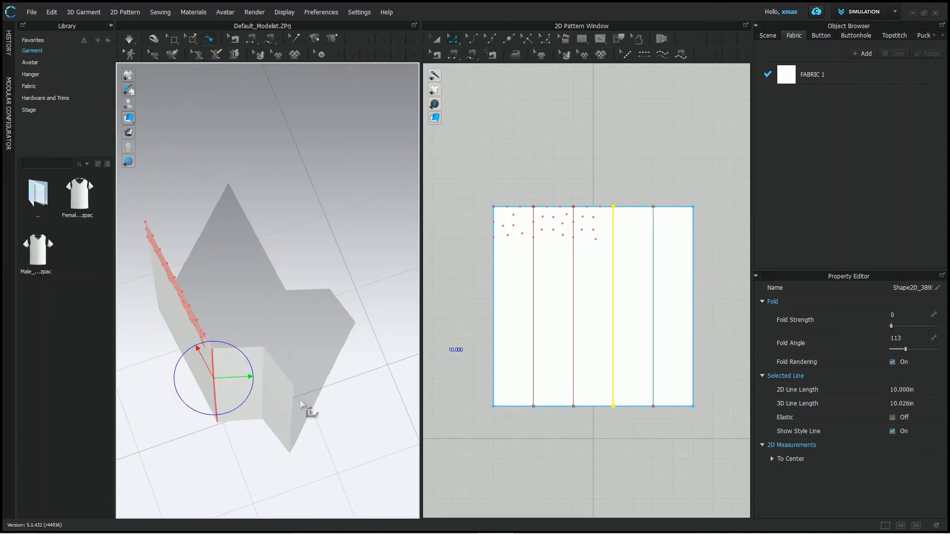
right_click_drag(302, 402, 253, 393)
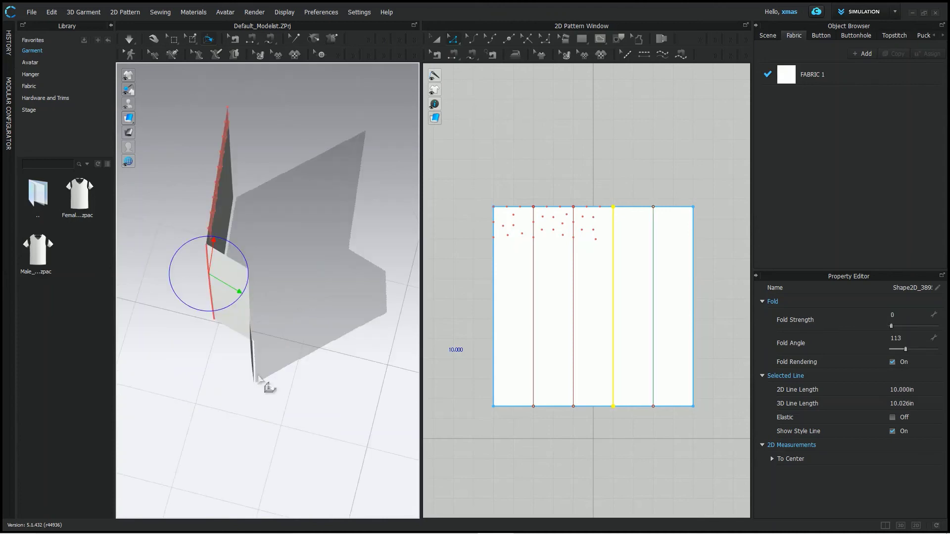
right_click_drag(266, 309, 286, 357)
left_click(319, 298)
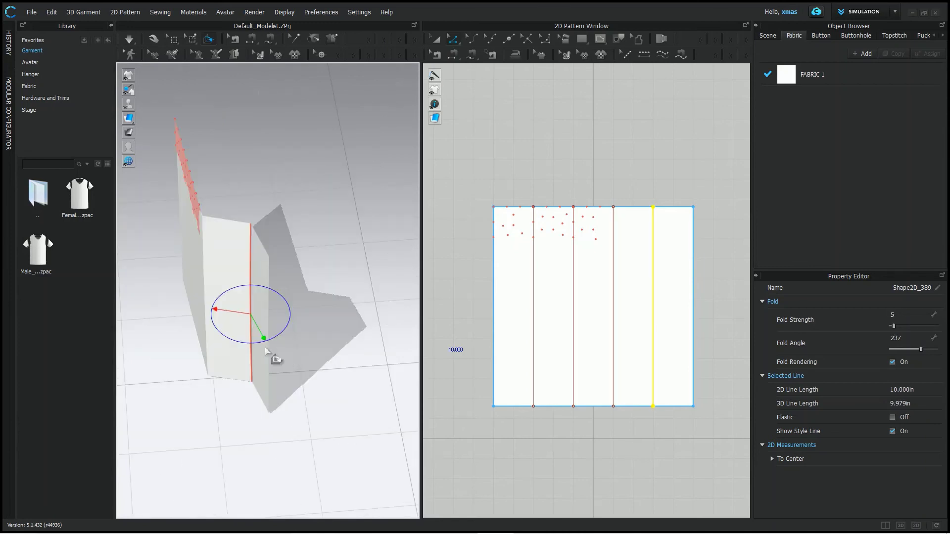
left_click_drag(265, 339, 358, 276)
left_click(365, 265)
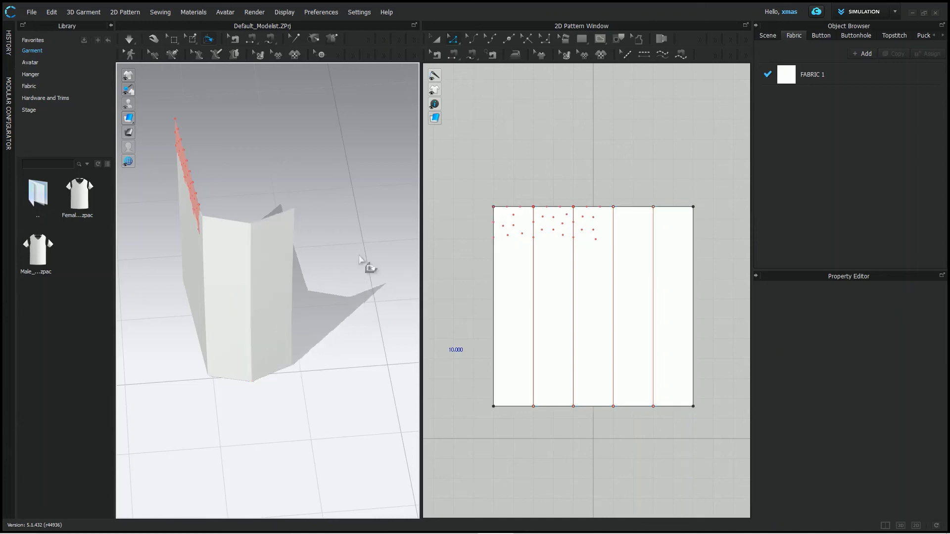
Step: Delete the pins along the upper edge of the square pattern
right_click_drag(348, 311, 264, 327)
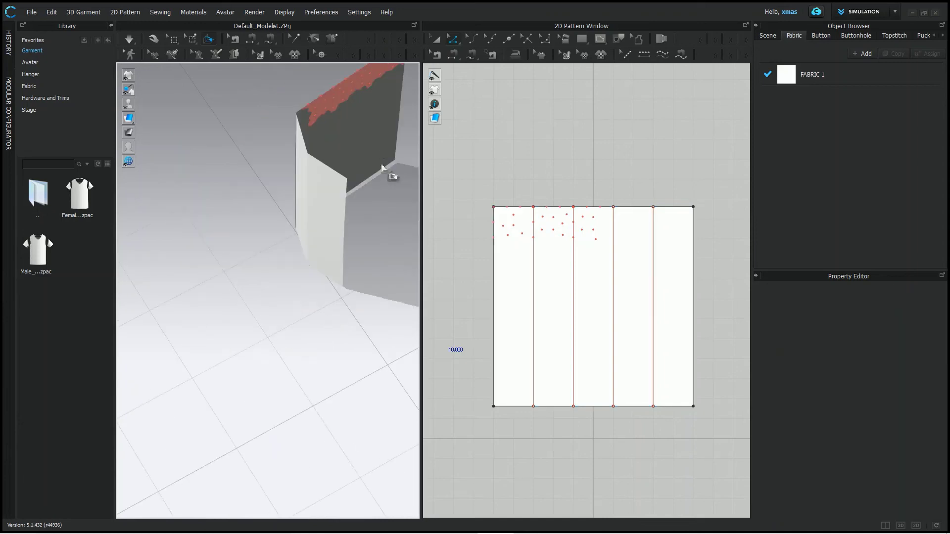
scroll(214, 82, "up", 1)
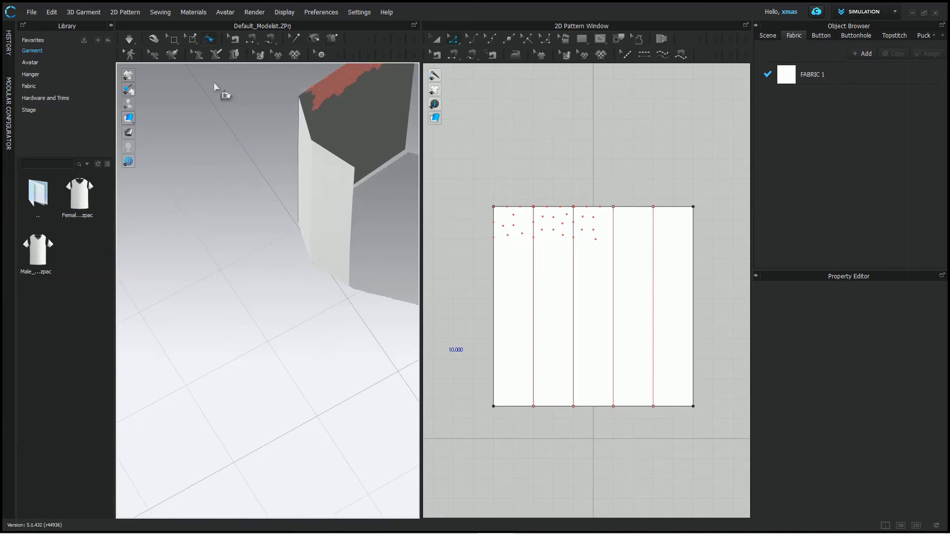
left_click(193, 38)
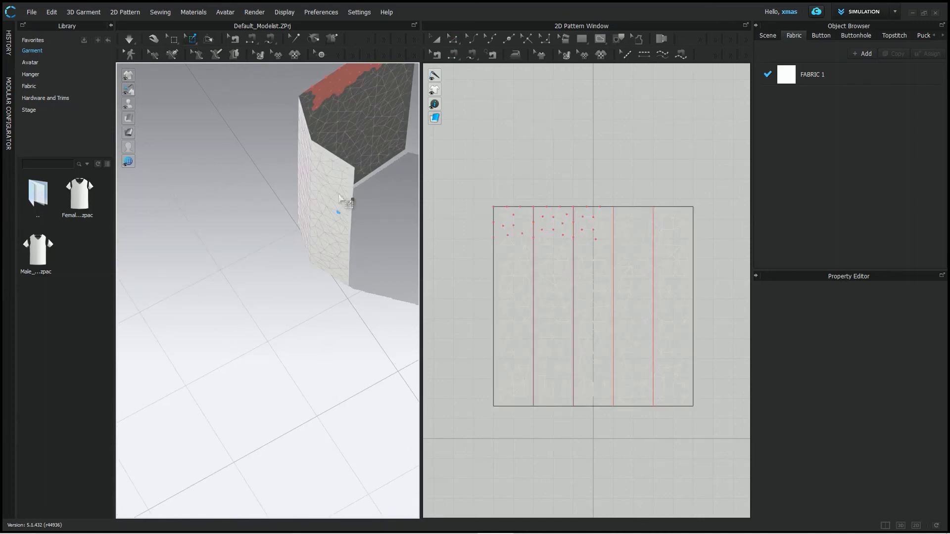
right_click(334, 88)
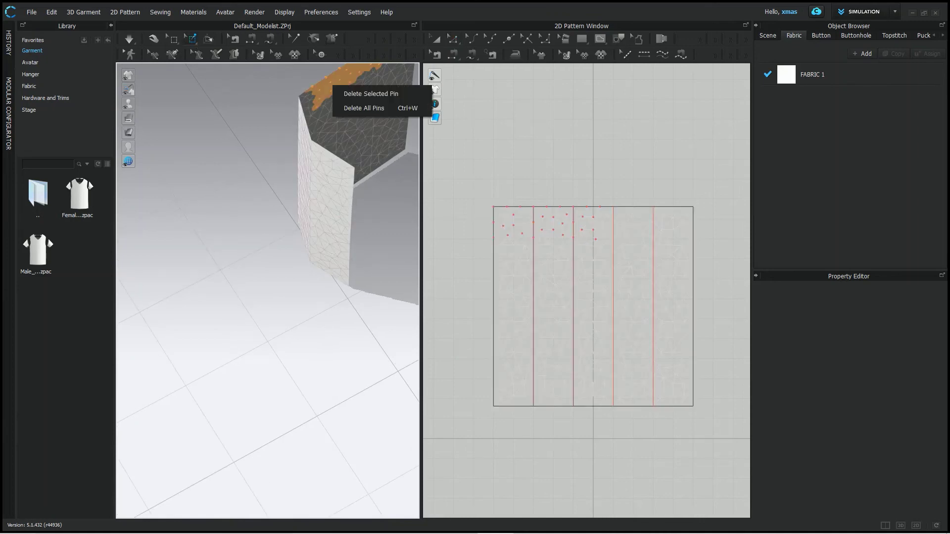
left_click(367, 102)
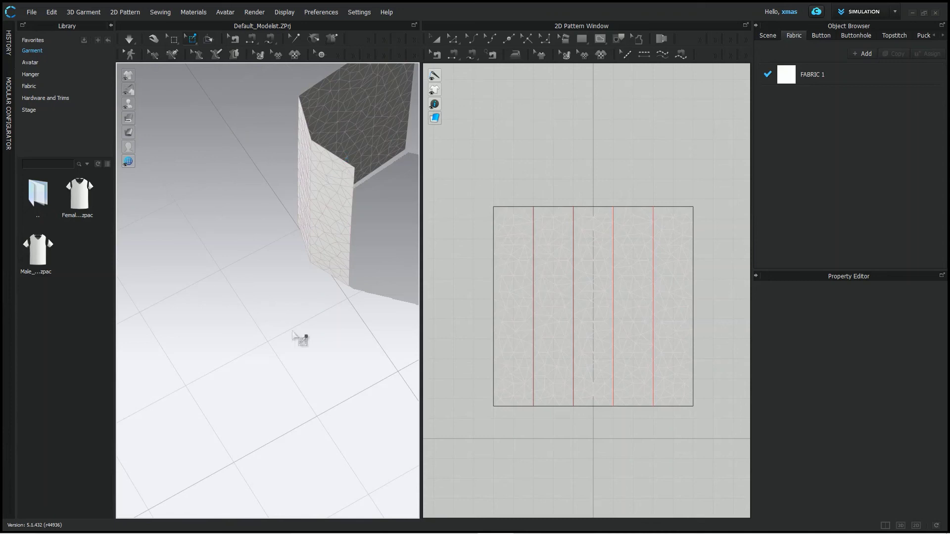
Step: Use Fold Arrangement to fold the end strip inward about the leftmost internal line
key("q")
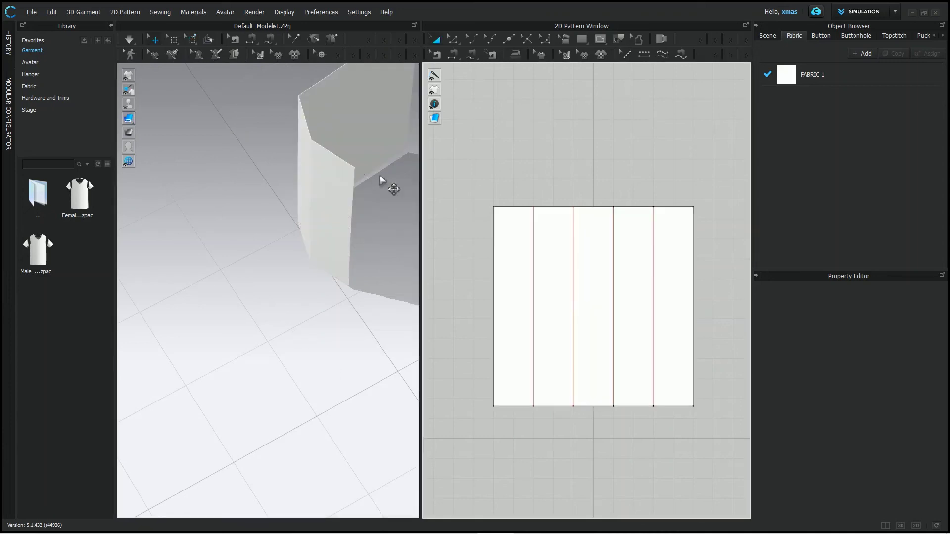
middle_click_drag(380, 213, 369, 249)
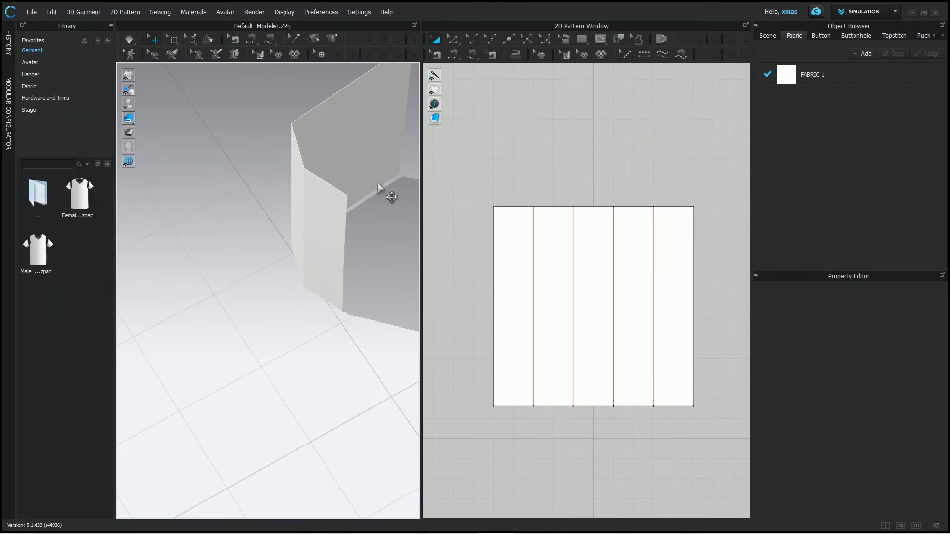
right_click_drag(361, 220, 293, 360)
left_click(207, 38)
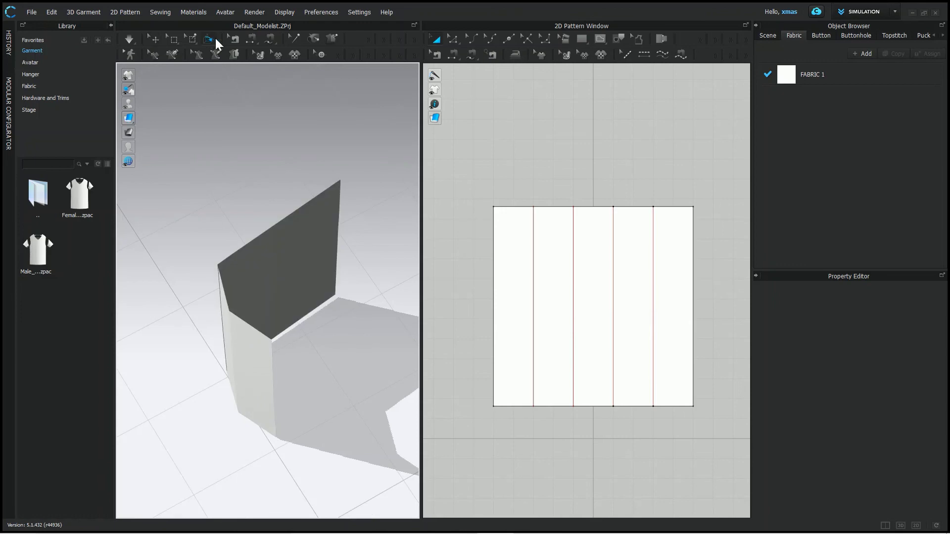
left_click(311, 245)
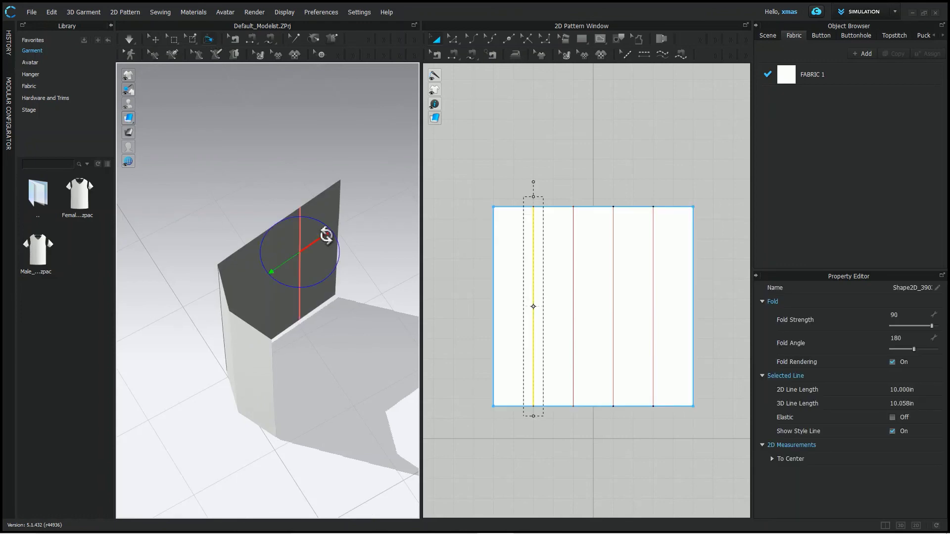
left_click_drag(326, 235, 265, 266)
Step: Fold the outer strips about the second internal line from the left to a fold angle of 102
right_click_drag(244, 282, 383, 241)
left_click(261, 267)
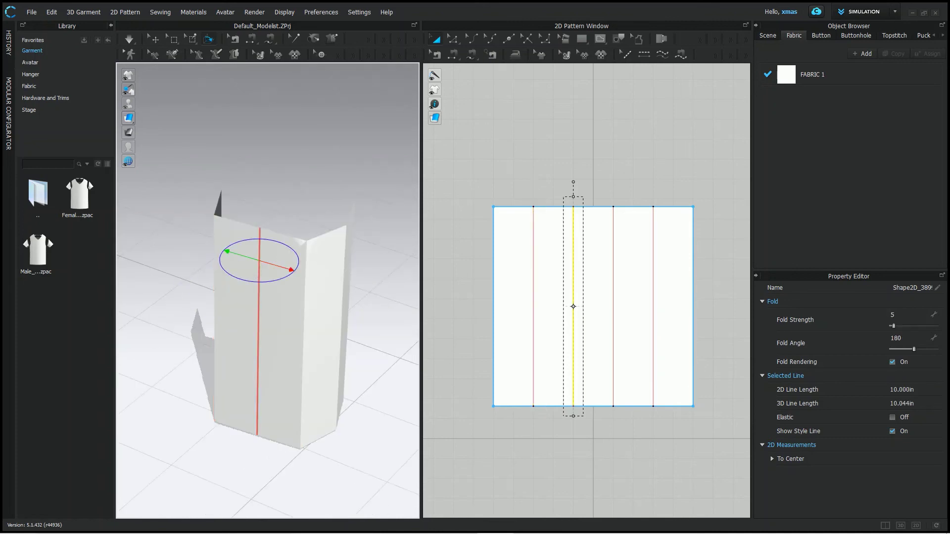
left_click_drag(270, 269, 307, 230)
right_click_drag(390, 256, 331, 296)
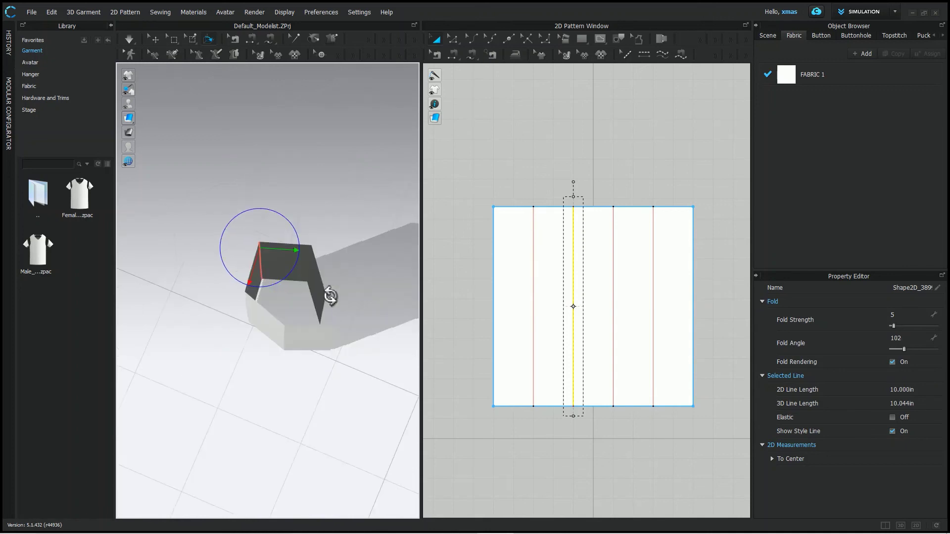
Step: Sew the square's left edge to its right edge and simulate to pull the strips into a closed tube
left_click(453, 54)
left_click(493, 246)
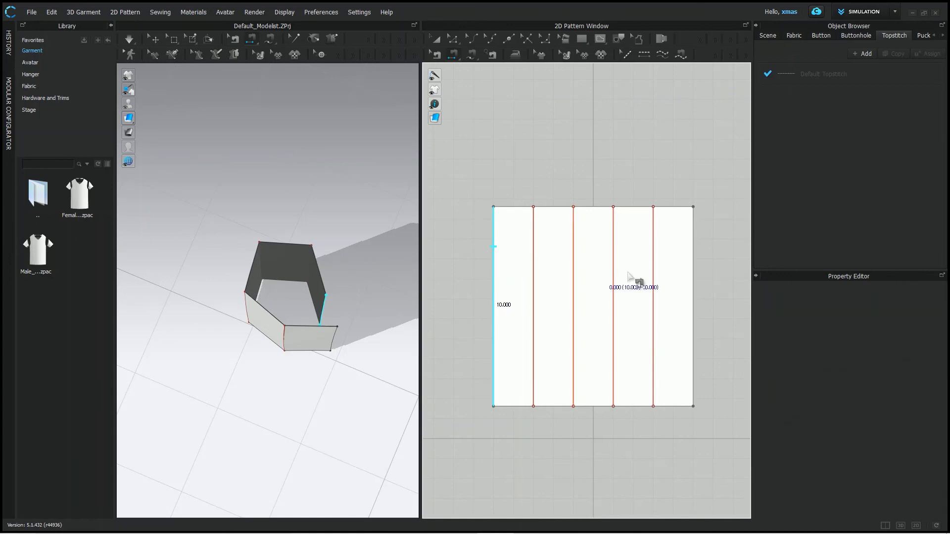
left_click(702, 281)
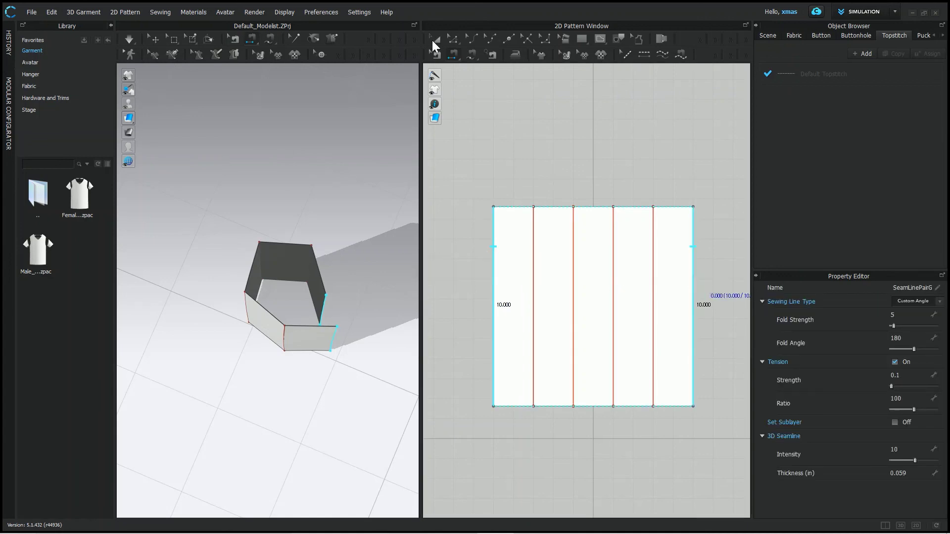
left_click(433, 40)
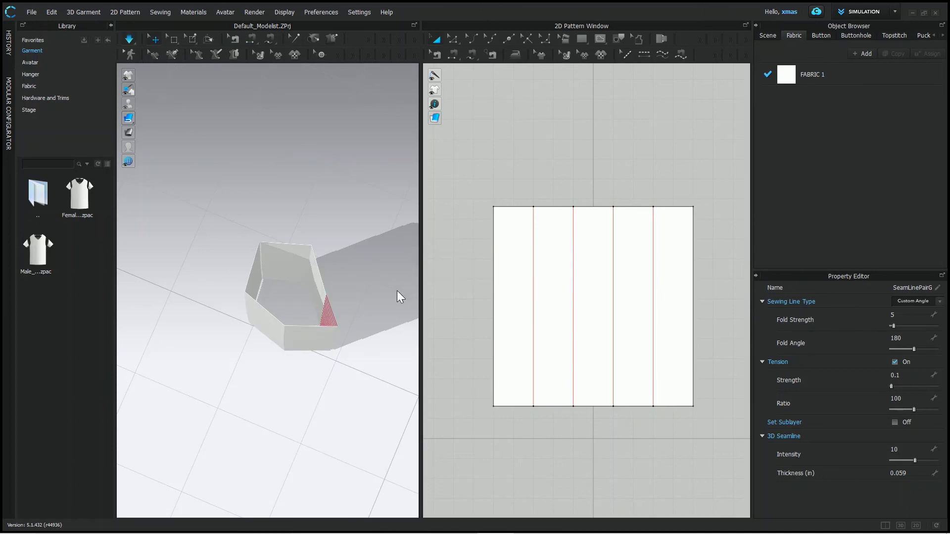
key("space")
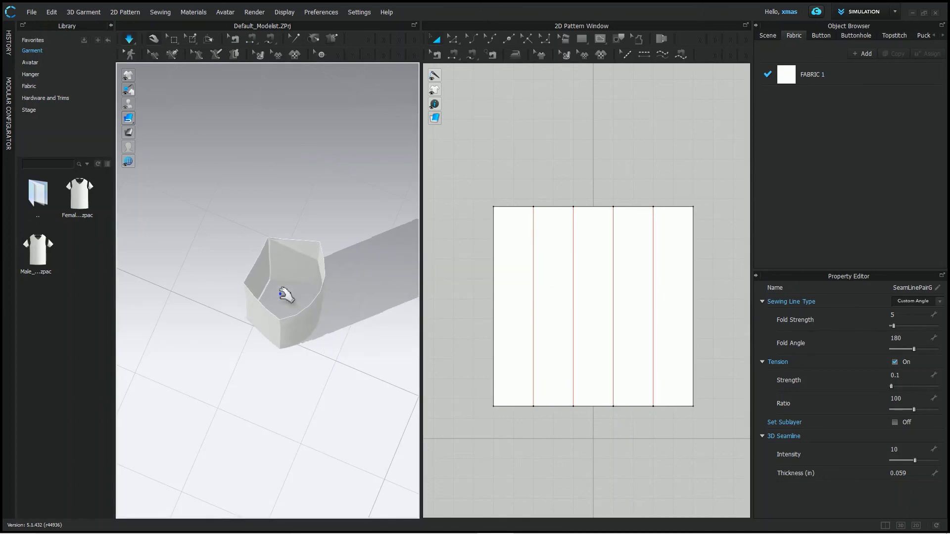
Step: Use Fold Arrangement on the sewn tube to set the rightmost internal line's fold angle to 135, and simulate the result
left_click(209, 38)
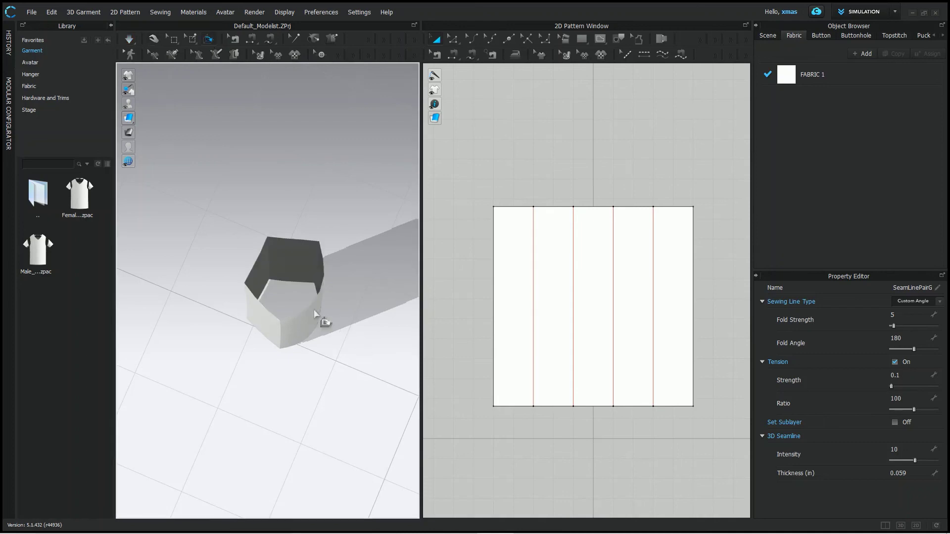
right_click_drag(333, 322, 232, 294)
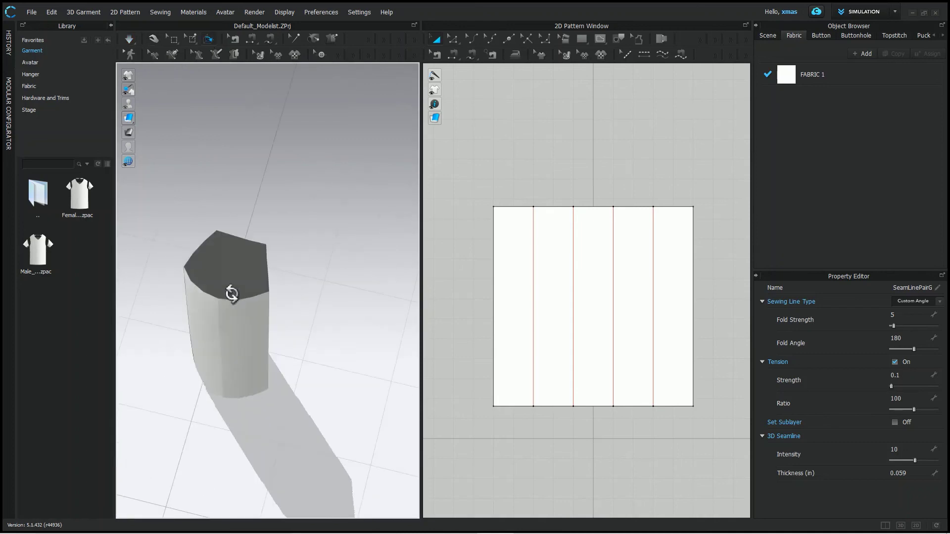
left_click(221, 325)
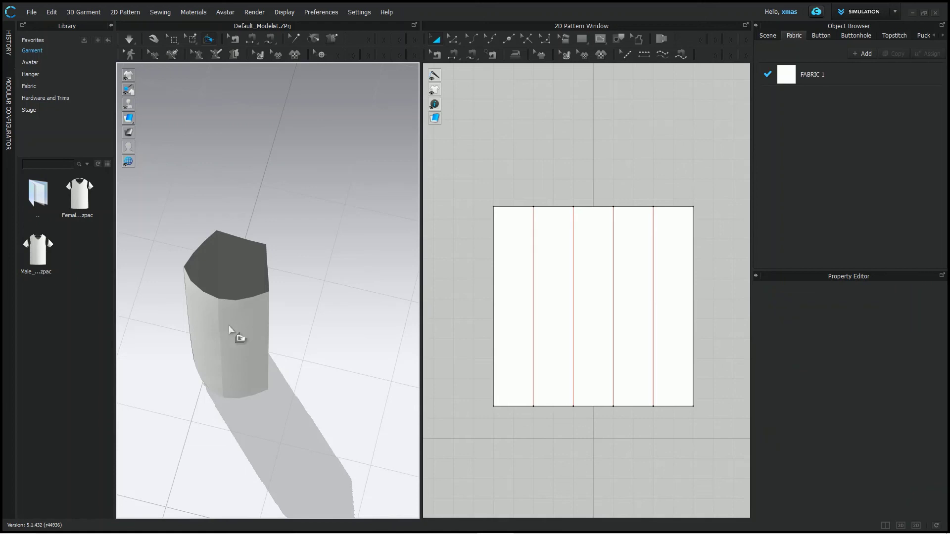
right_click_drag(239, 332, 270, 306)
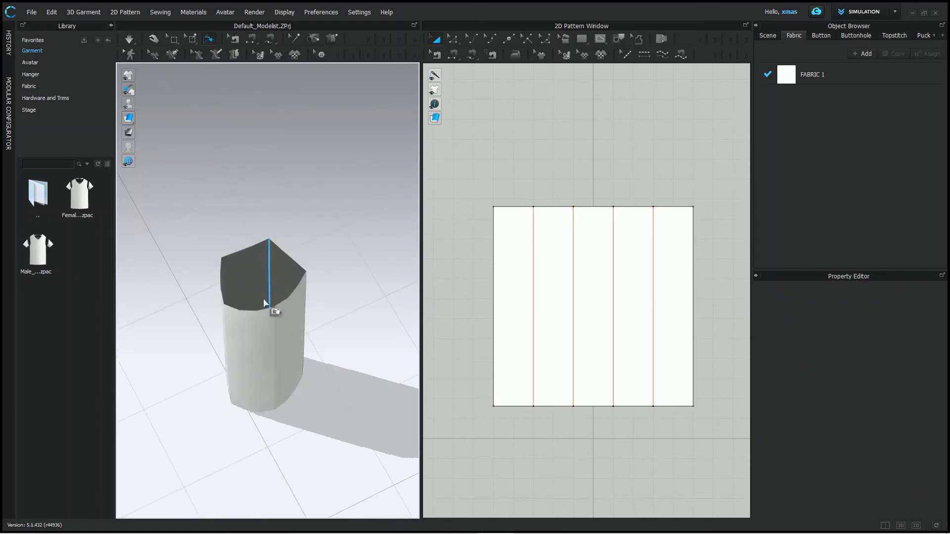
left_click(231, 338)
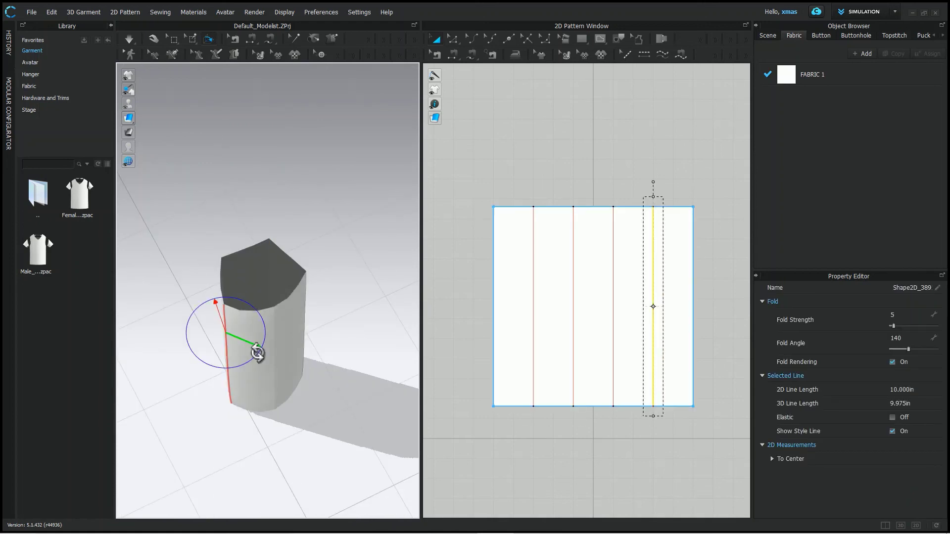
left_click_drag(257, 353, 301, 383)
right_click_drag(244, 373, 272, 304)
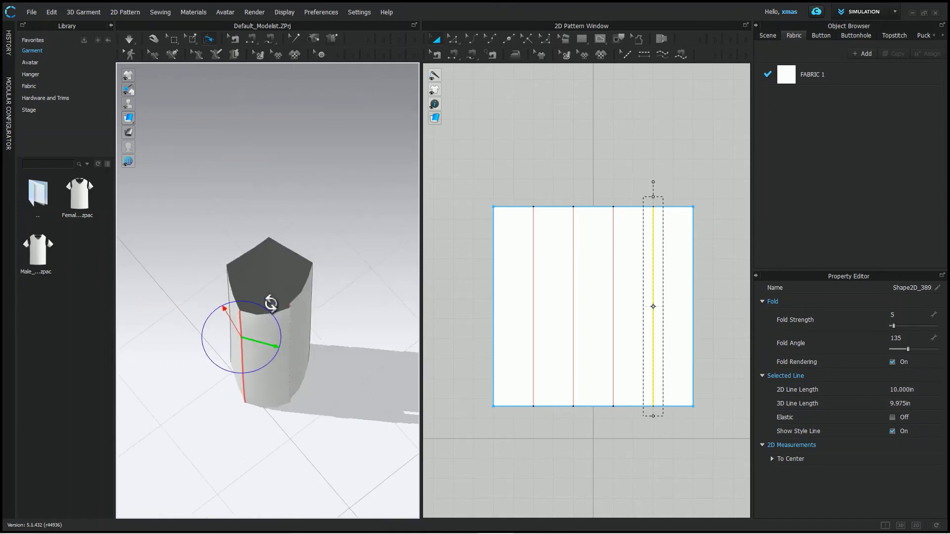
right_click_drag(357, 284, 273, 261)
key("space")
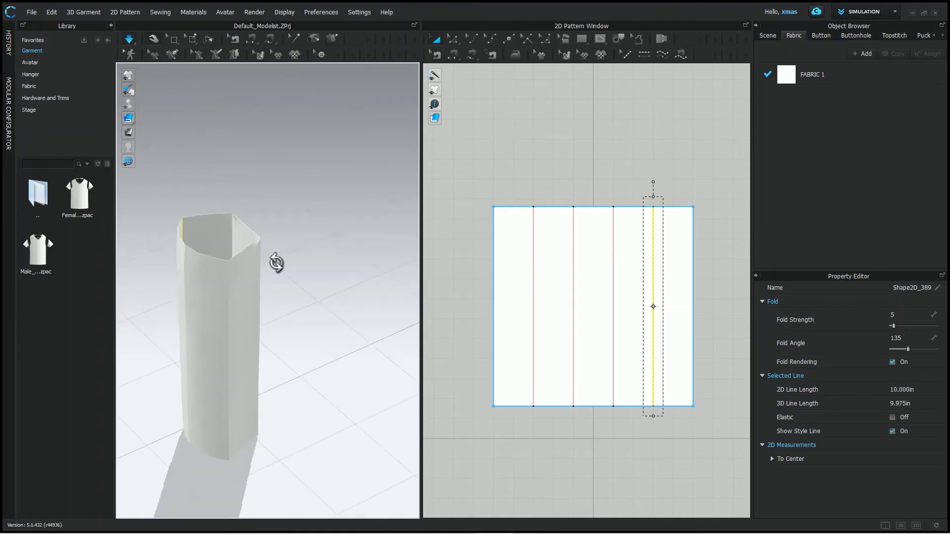